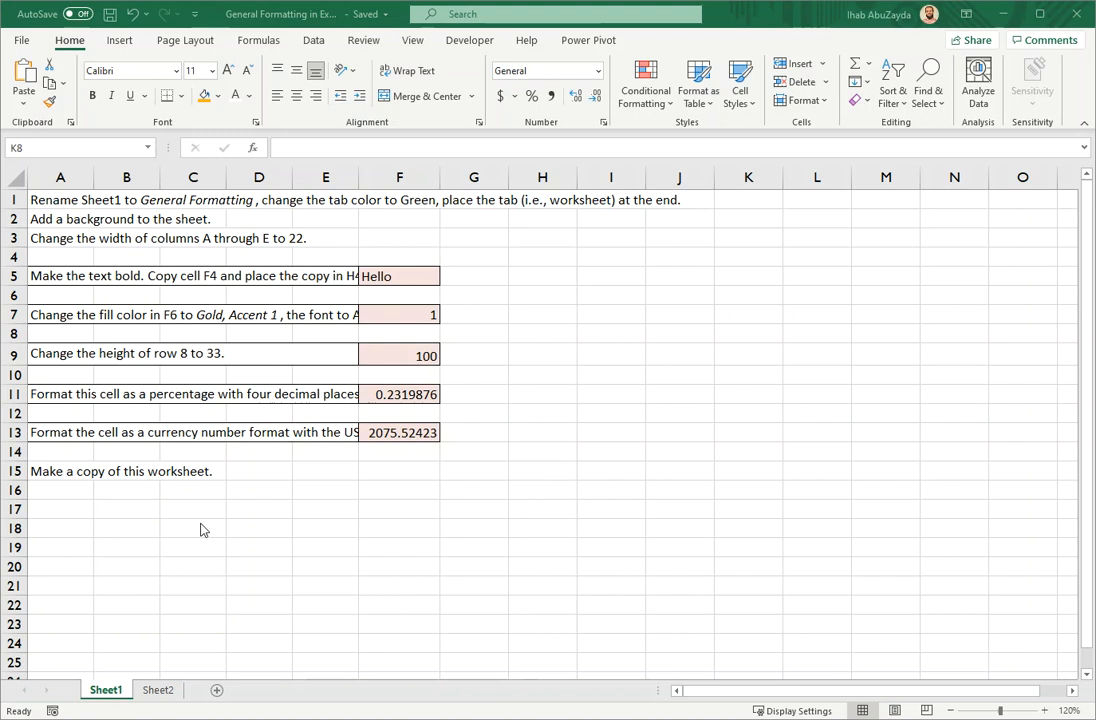
Rename the Sheet1 worksheet as General Formatting
left_click(108, 695)
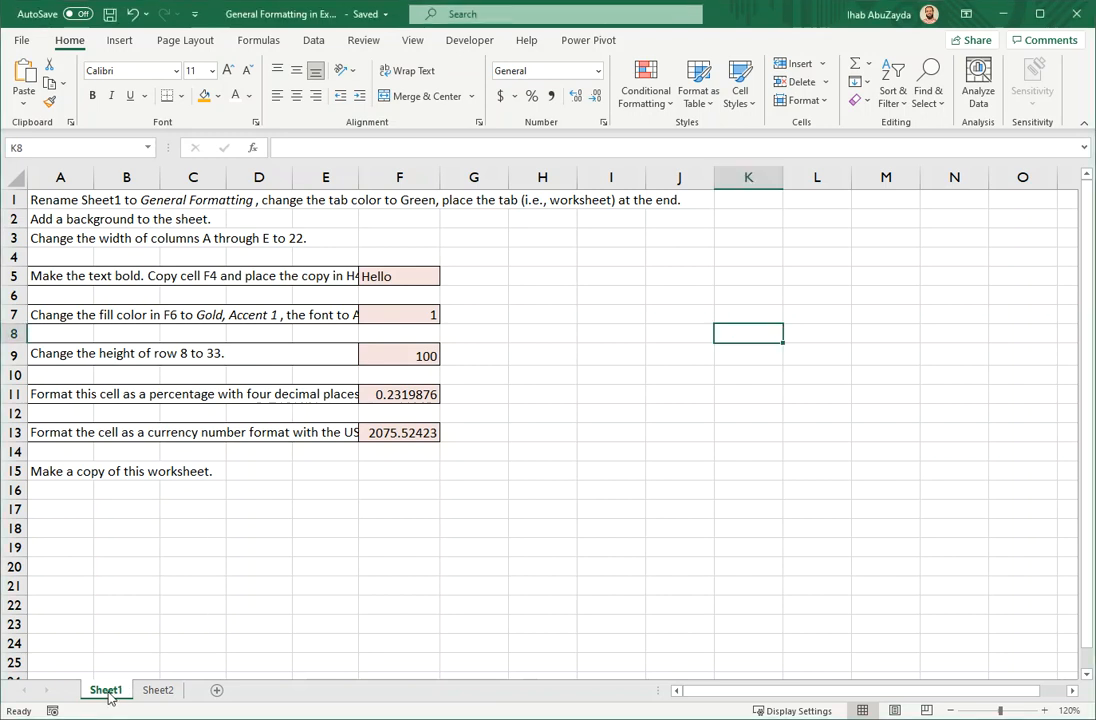
right_click(108, 692)
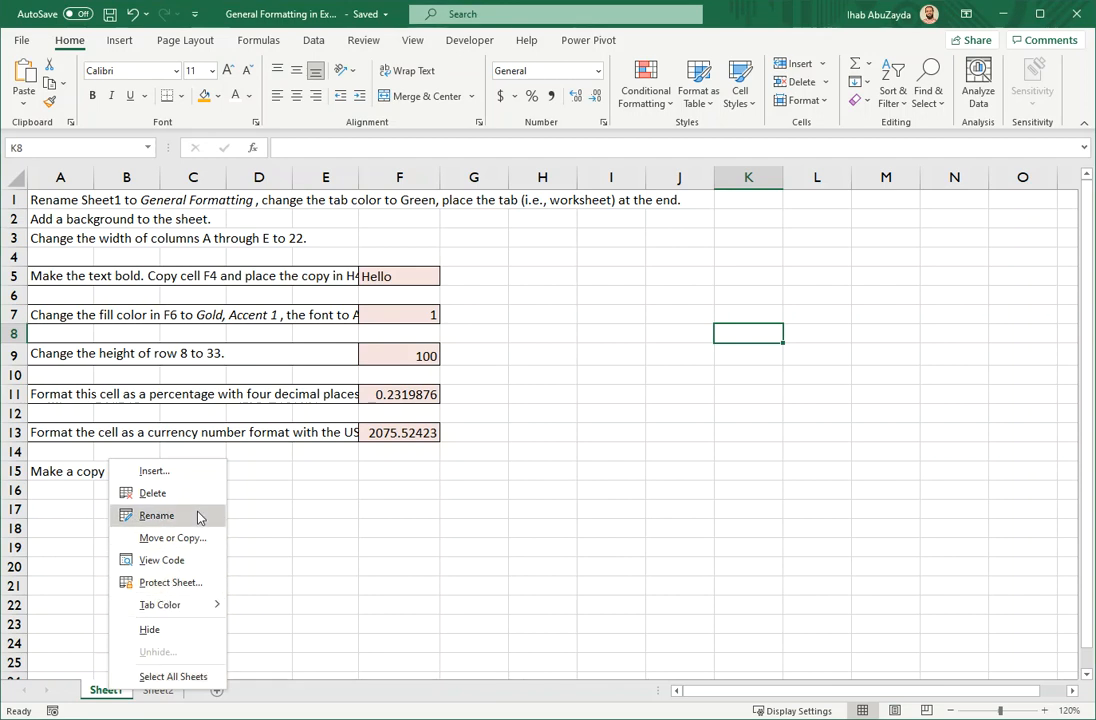
left_click(105, 692)
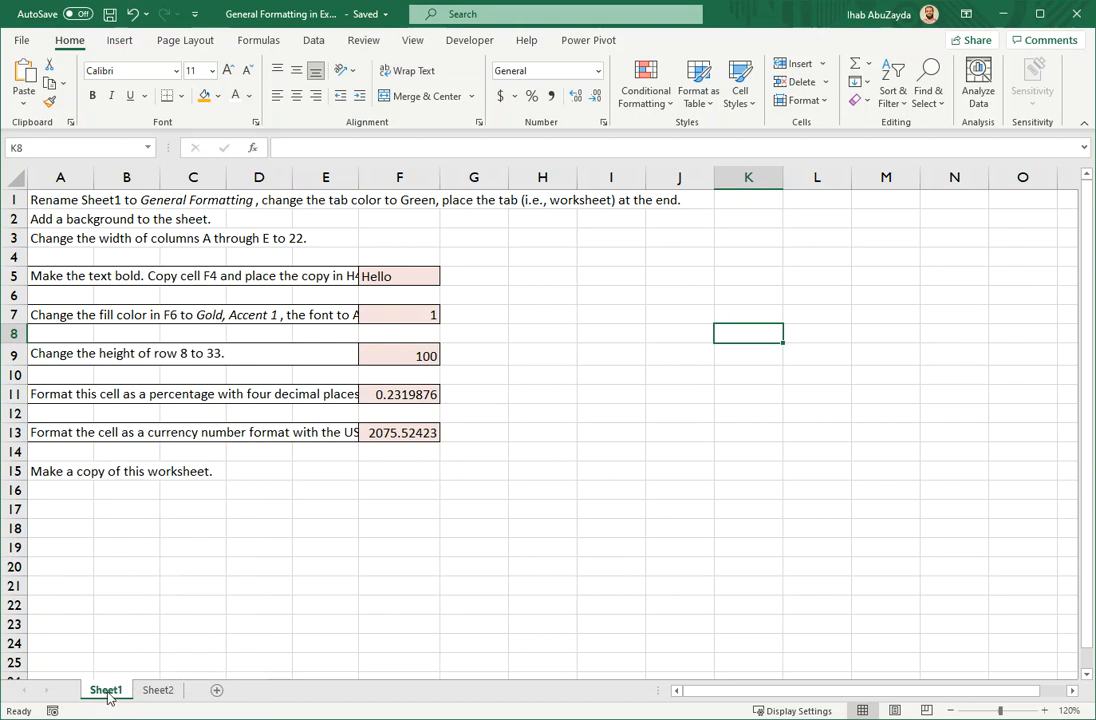
double_click(107, 691)
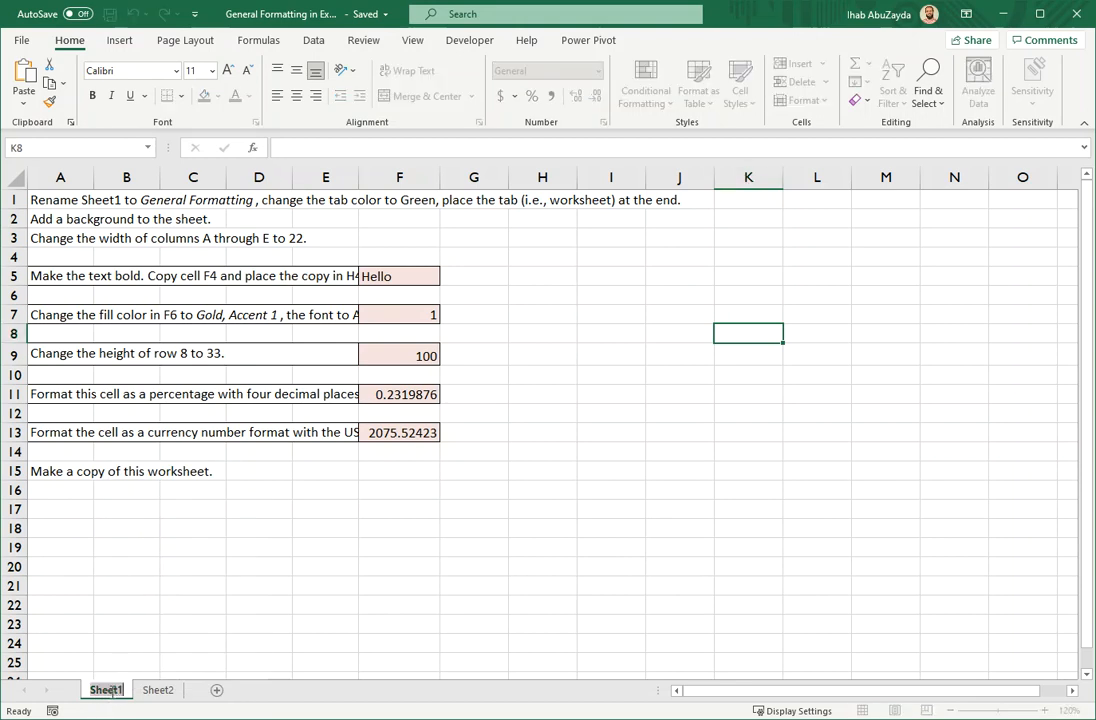
type("Gen")
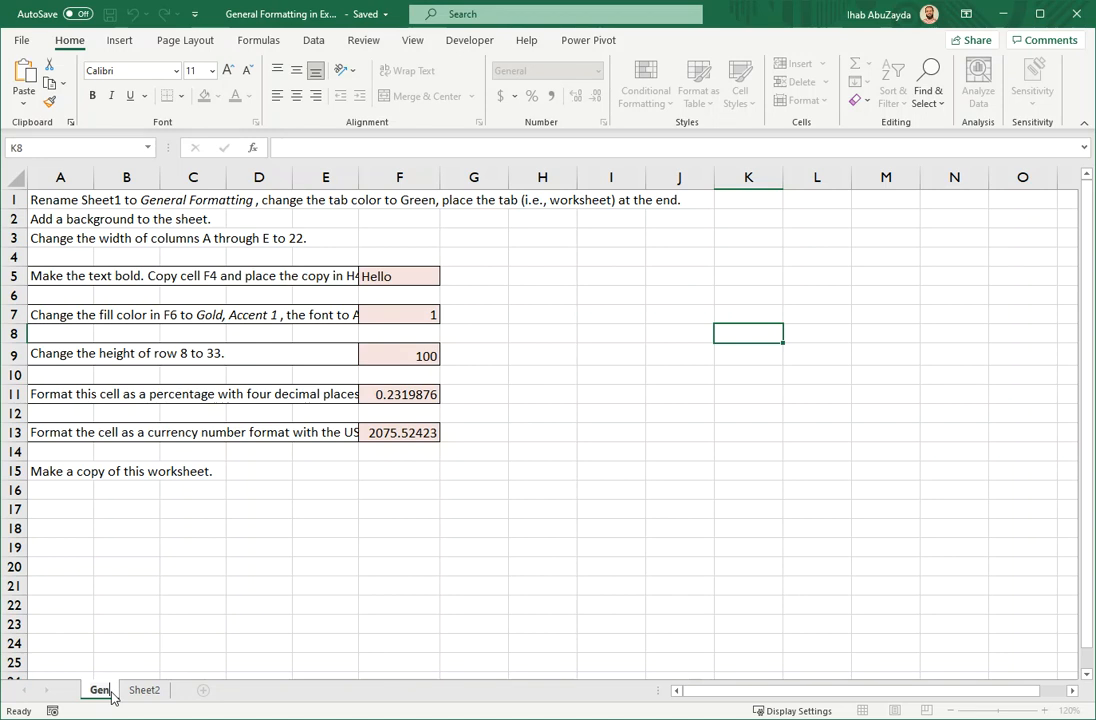
type("eral")
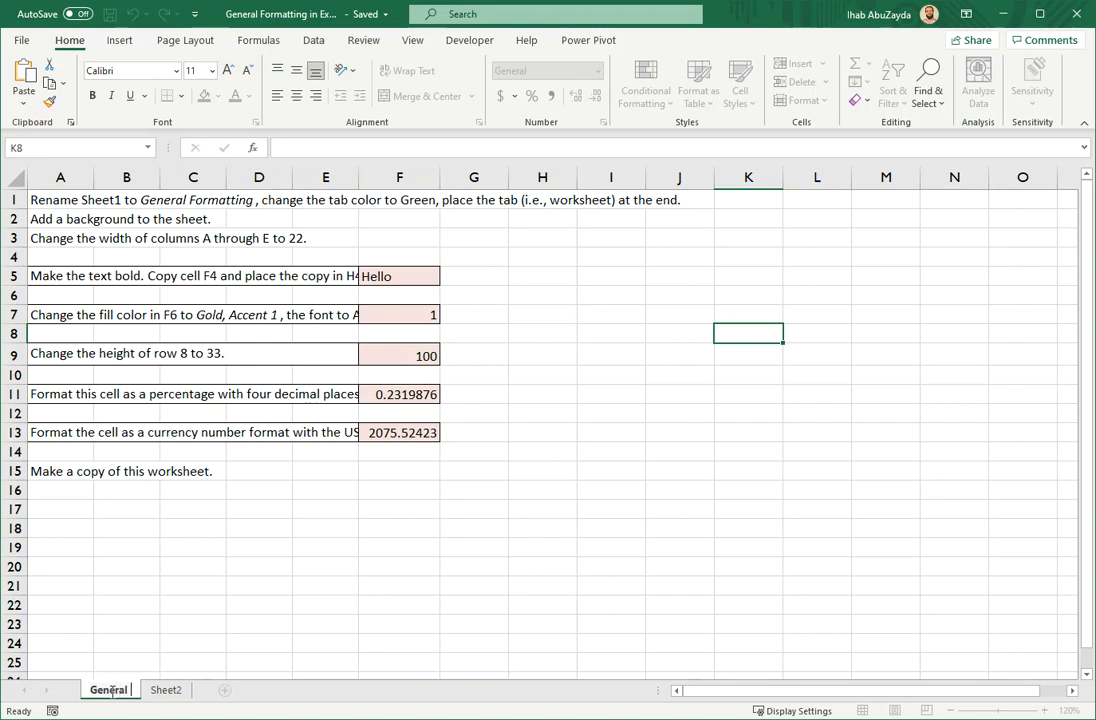
type(" Formattin")
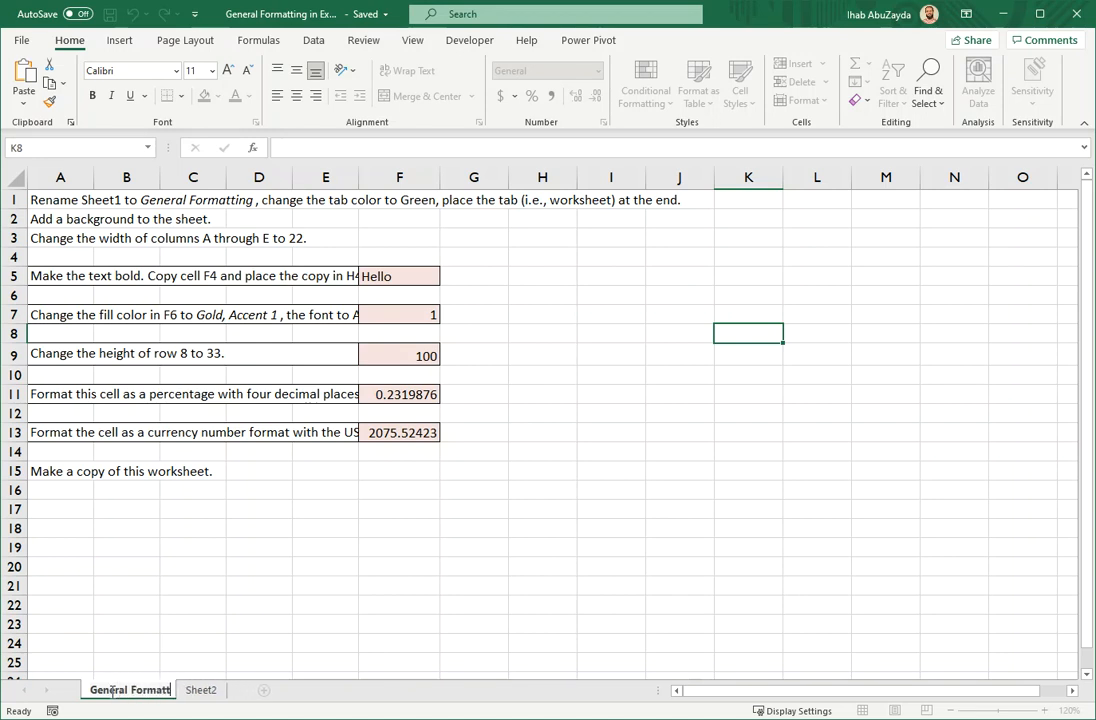
type("g")
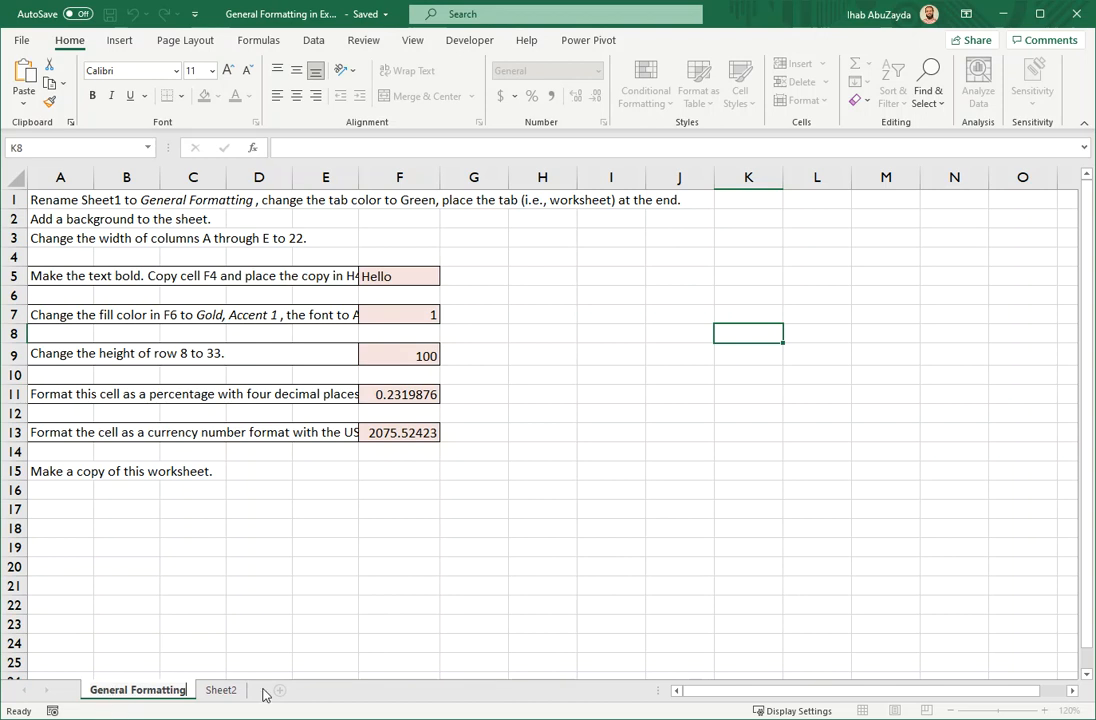
key("Return")
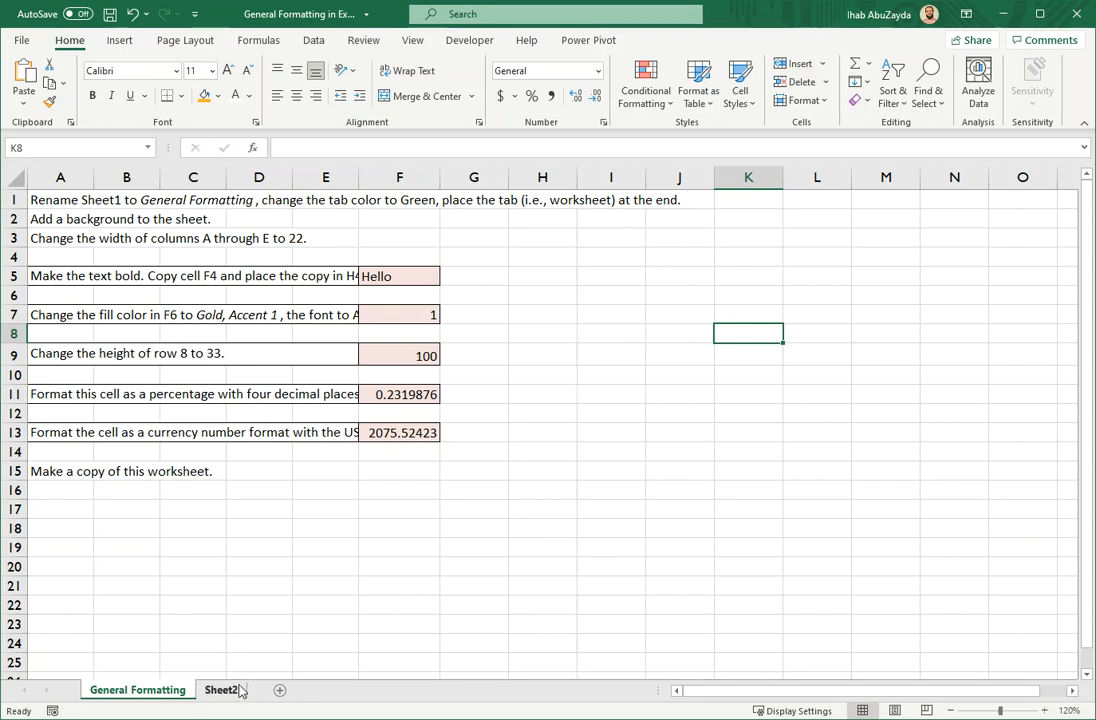
Set the General Formatting sheet's tab color to standard Green and move the sheet to the end, after Sheet2
right_click(140, 694)
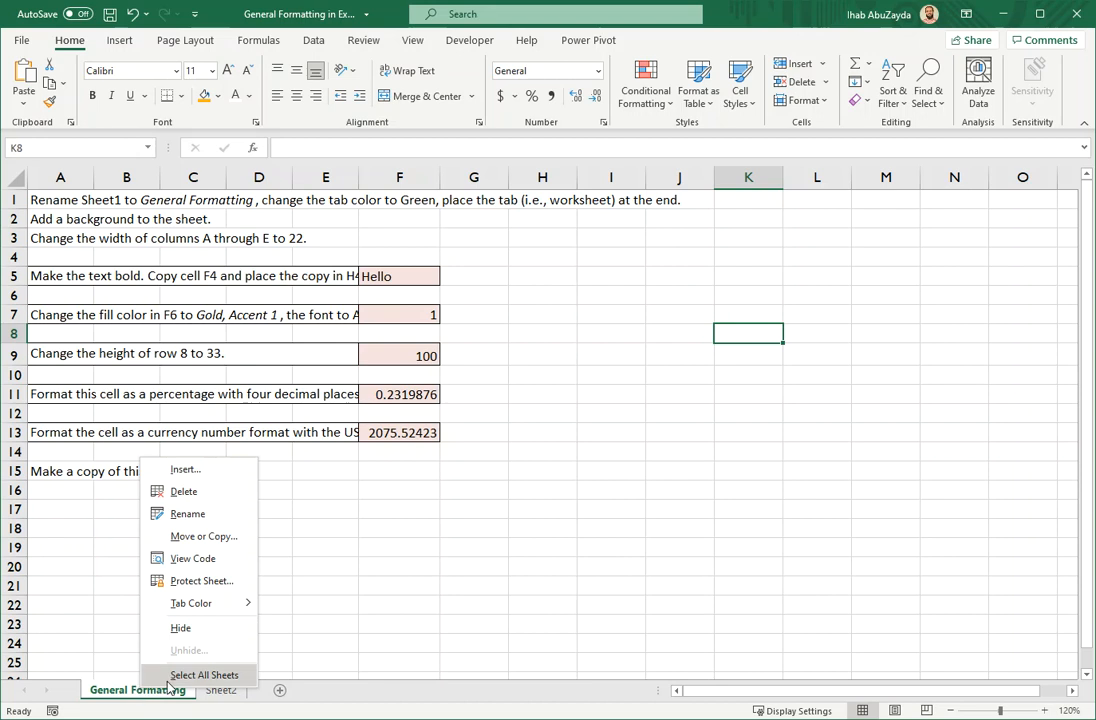
mouse_move(212, 608)
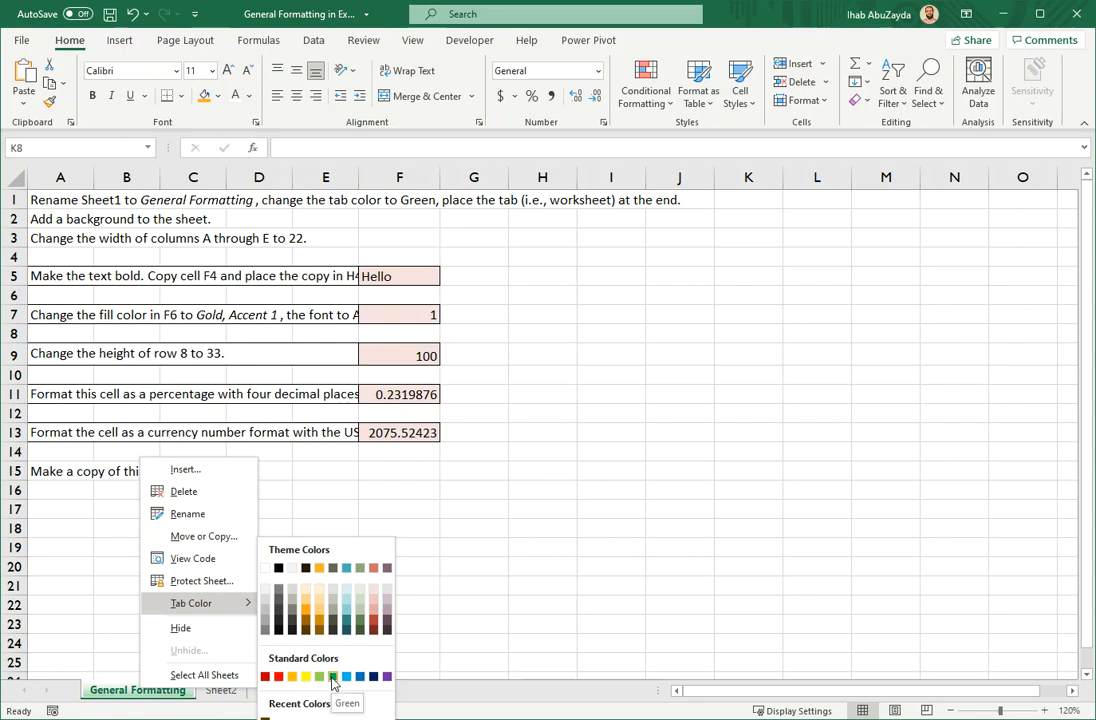
left_click(333, 681)
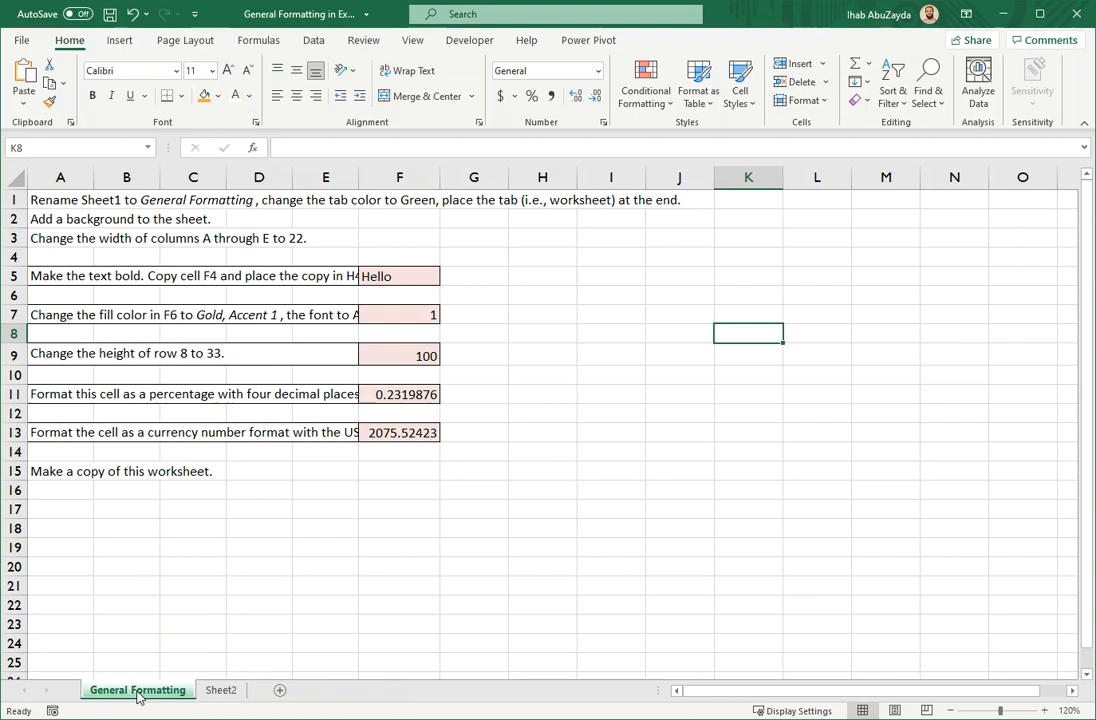
left_click(228, 694)
left_click(127, 694, "ctrl")
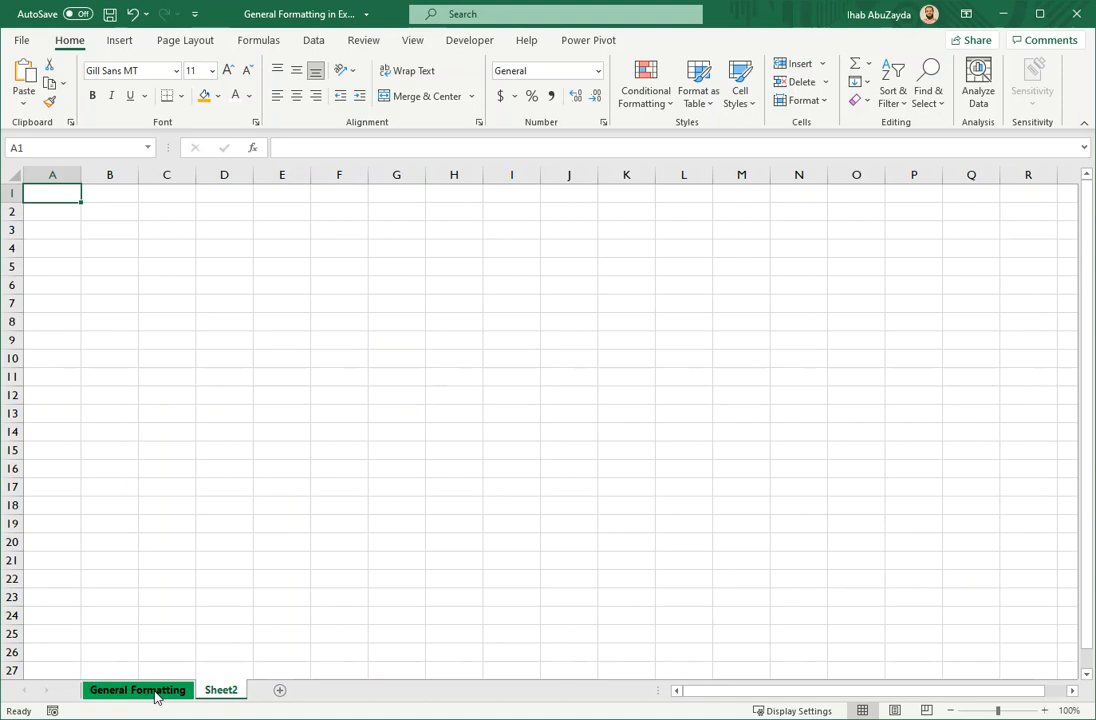
left_click(155, 697)
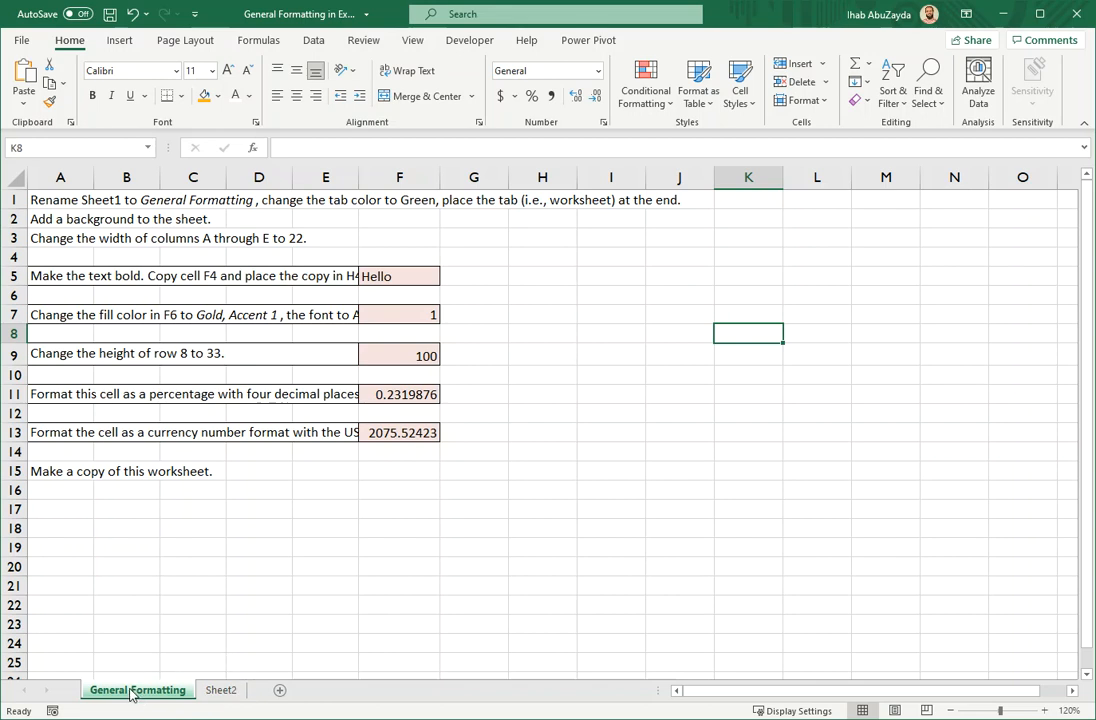
mouse_move(133, 692)
left_mouse_down()
mouse_move(258, 693)
mouse_move(240, 693)
left_mouse_up()
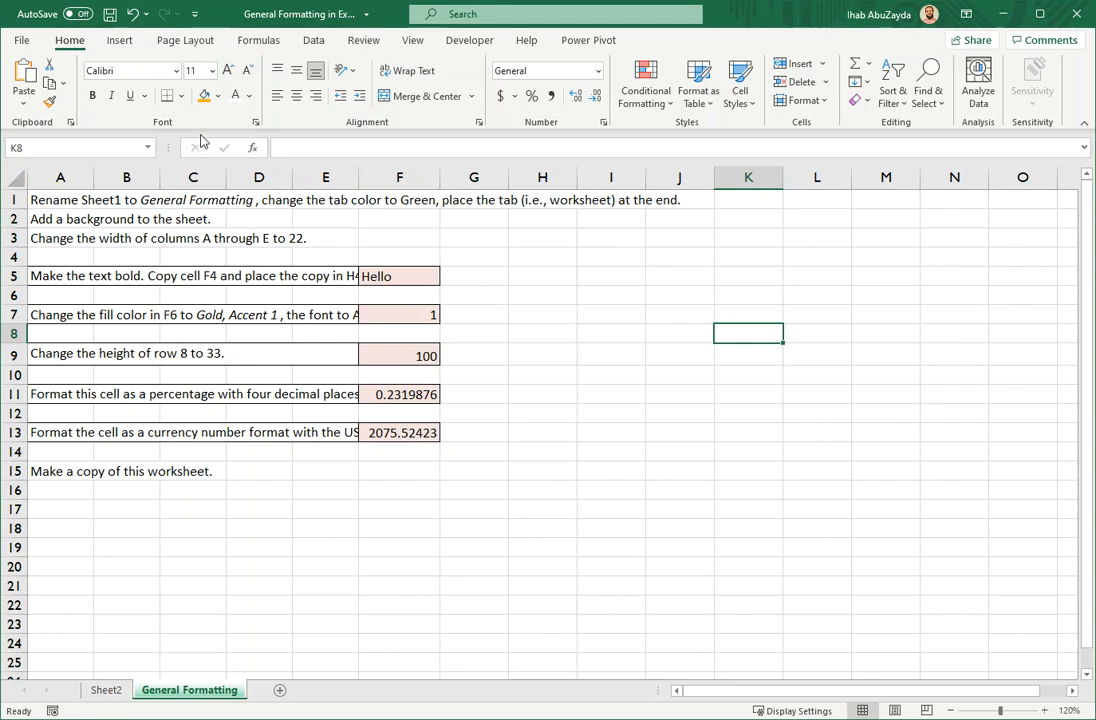
Add a sheet background to General Formatting using a pale cream image from a Bing search for "beige background"
left_click(185, 40)
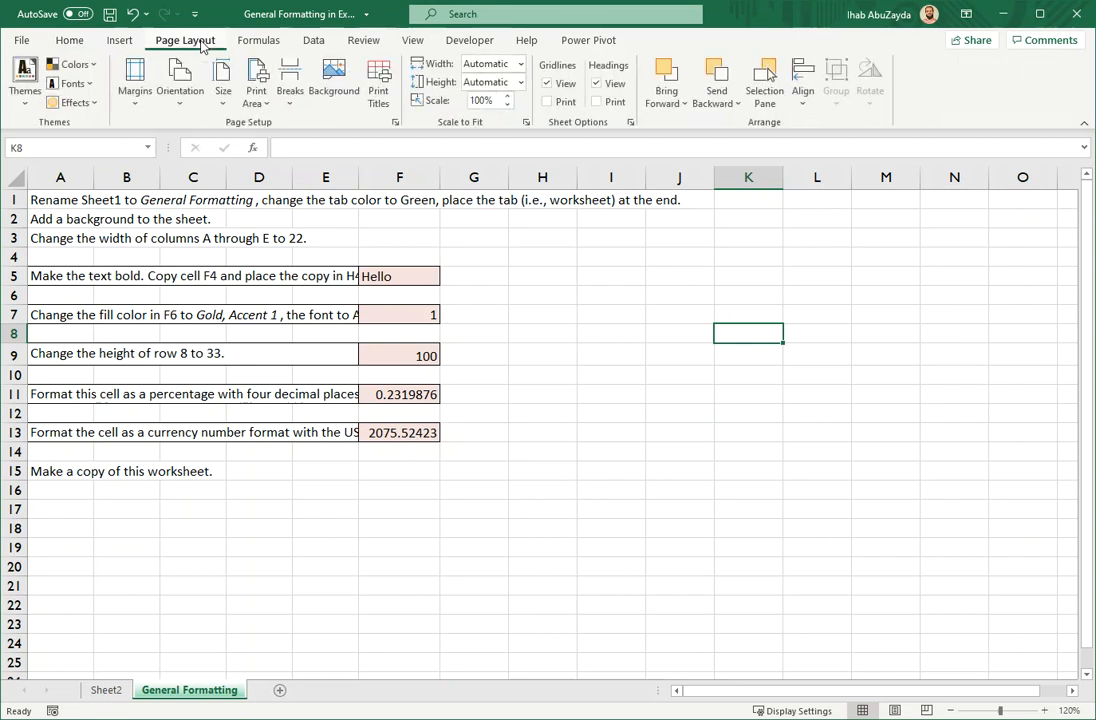
left_click(334, 84)
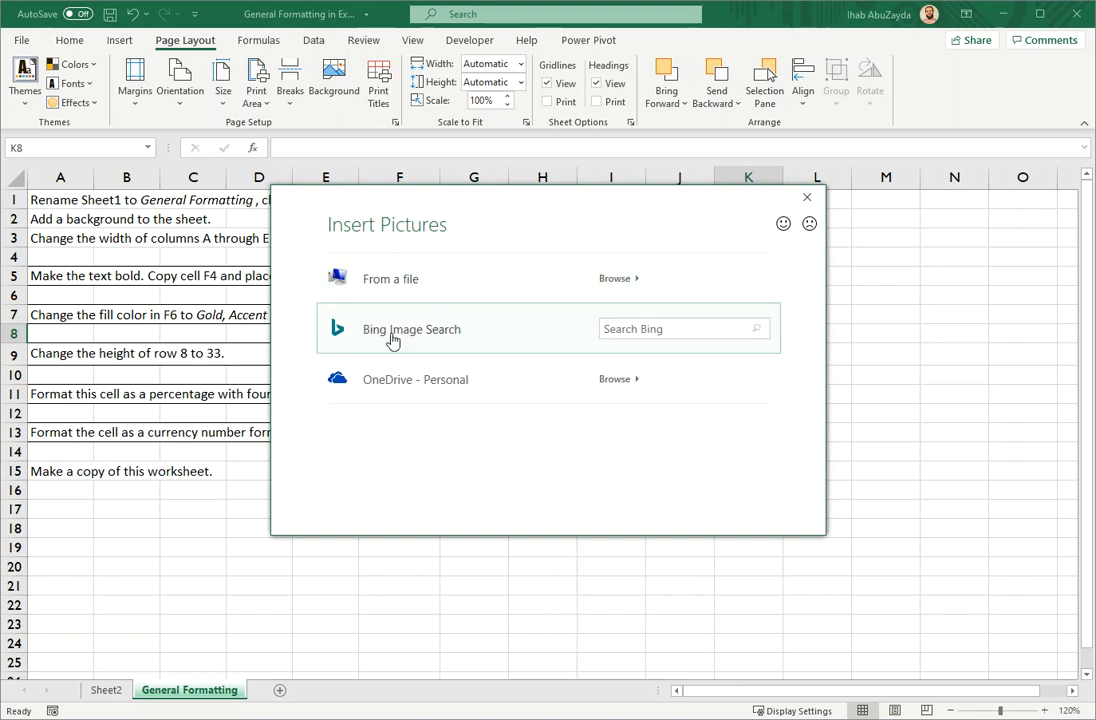
left_click(667, 328)
type("beige background")
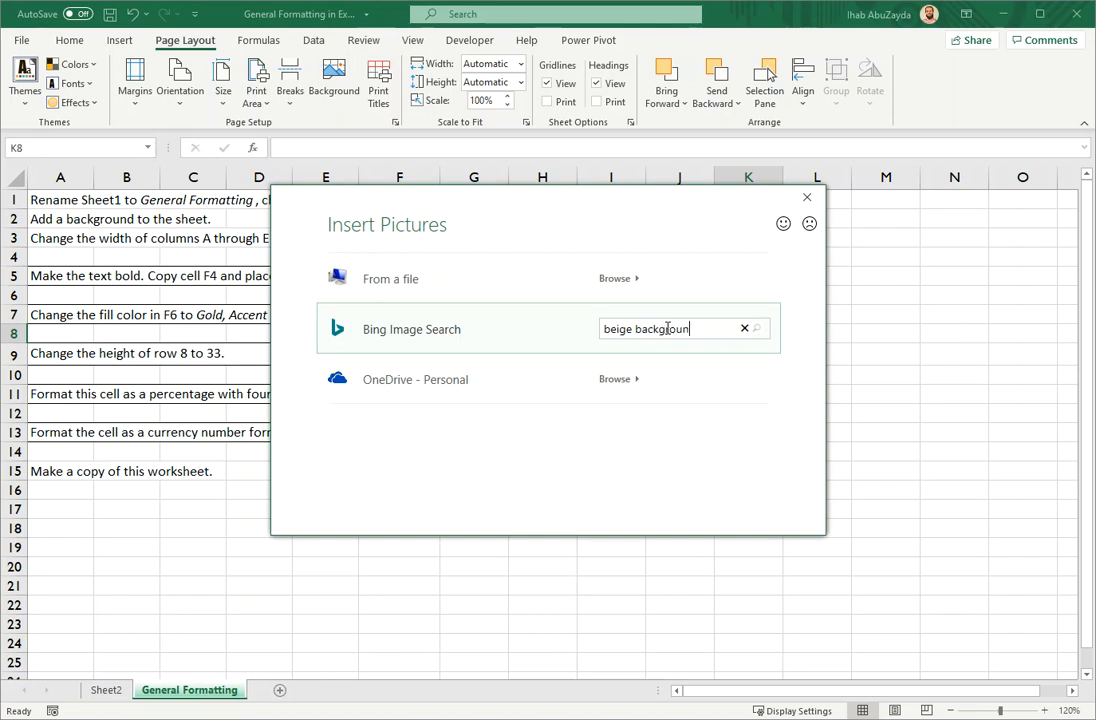
key("Return")
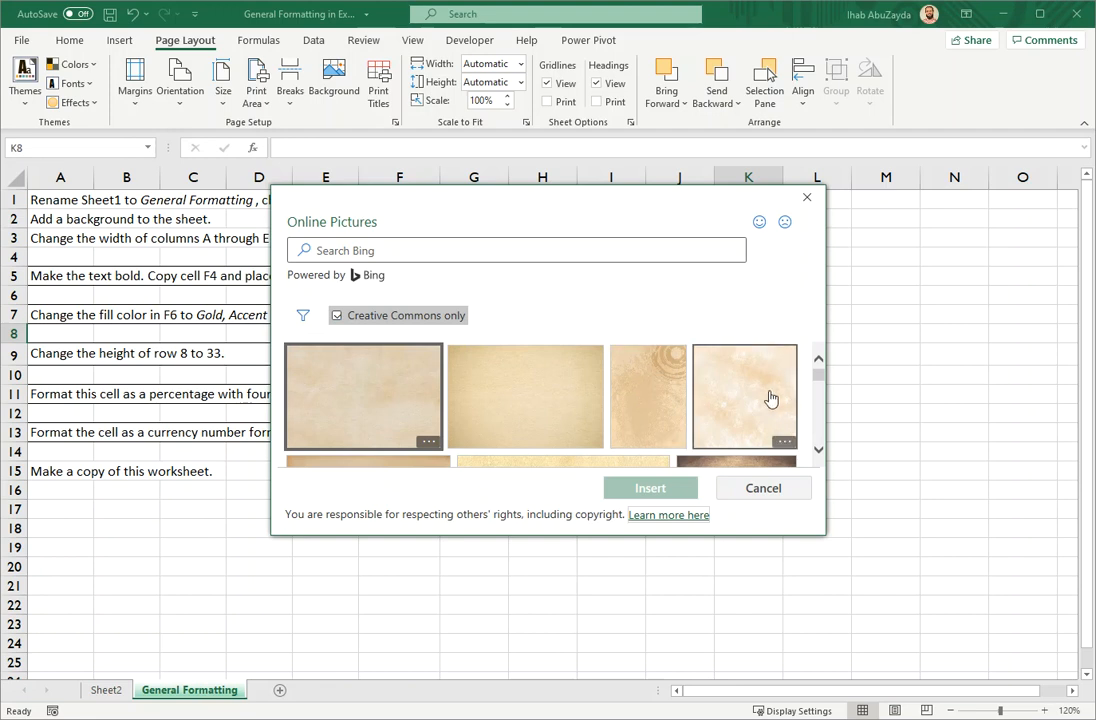
left_click_drag(822, 540, 919, 667)
scroll(668, 467, "down", 2)
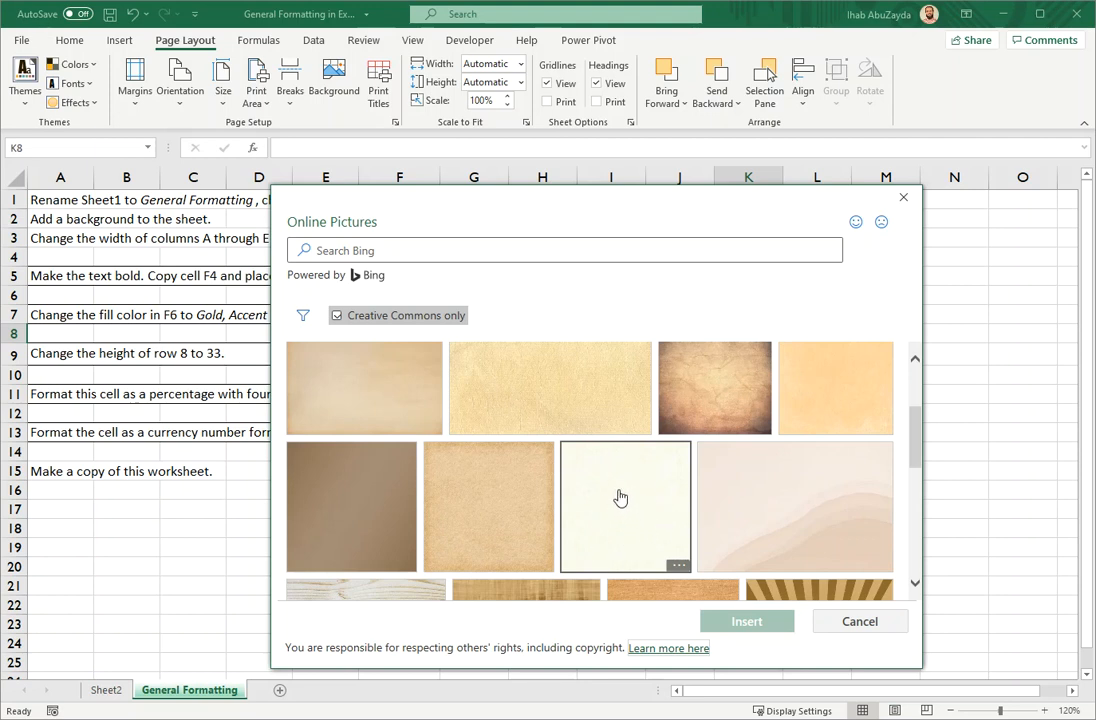
left_click(619, 497)
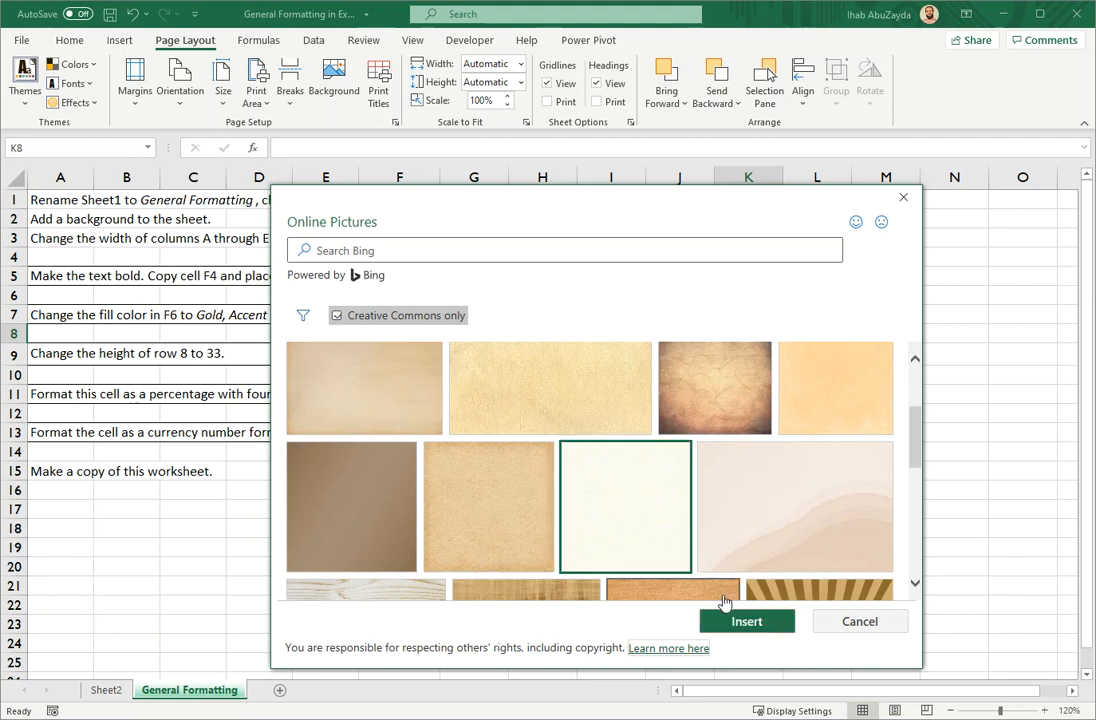
left_click(747, 622)
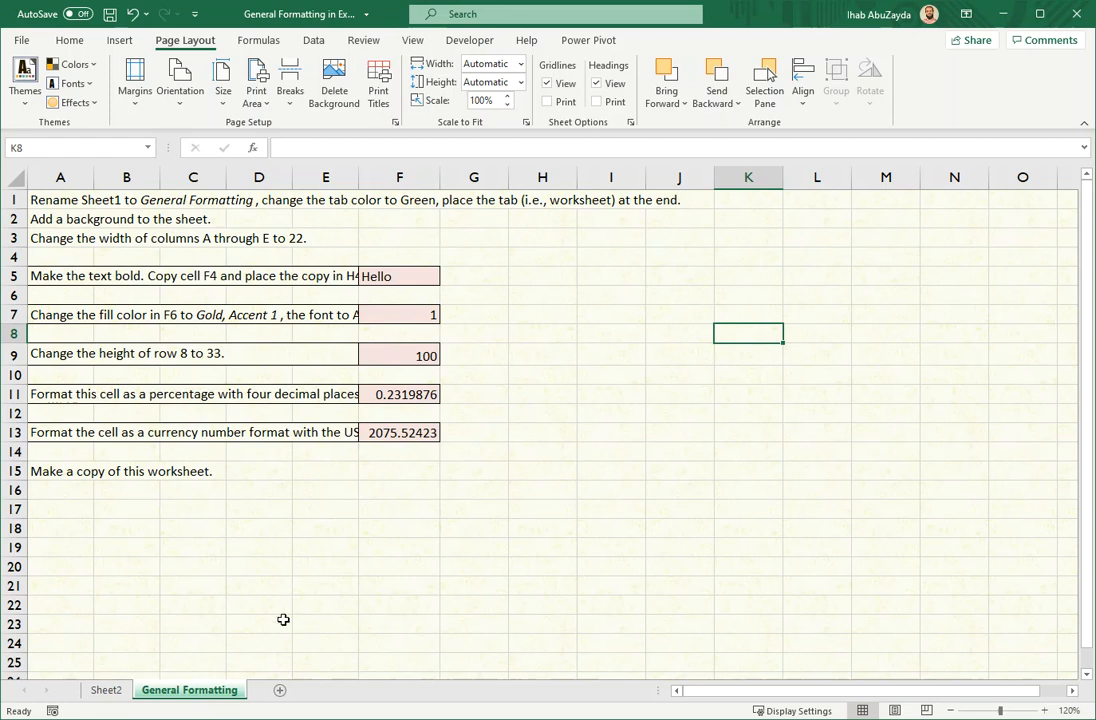
left_click(78, 280)
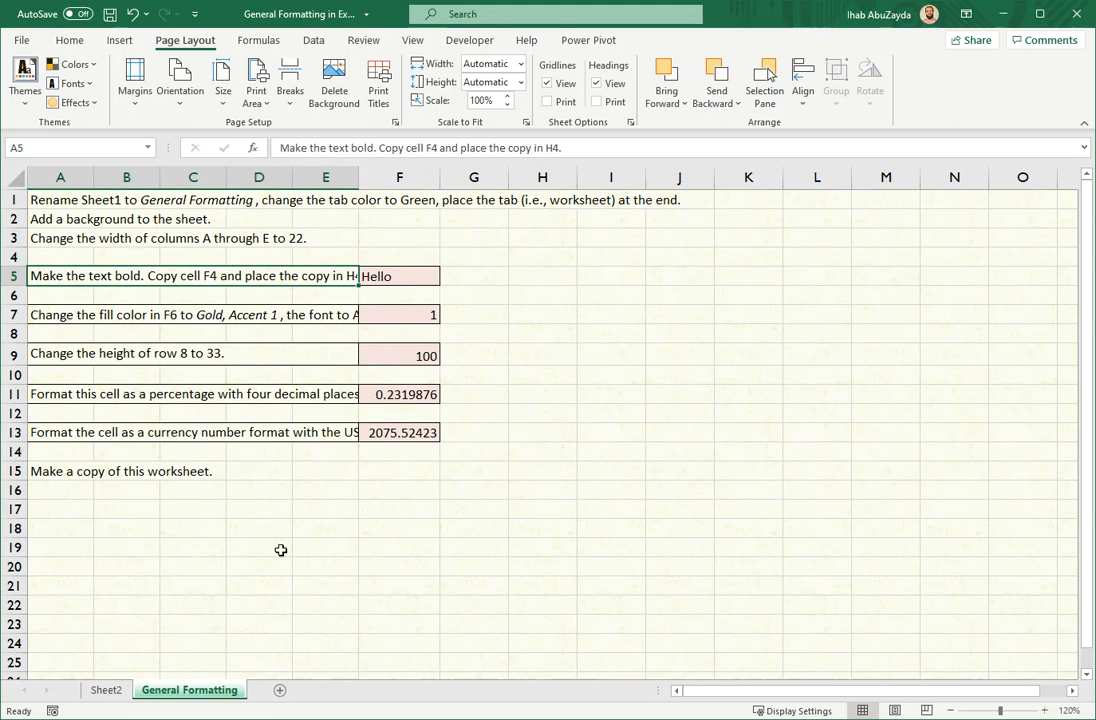
left_click_drag(60, 177, 319, 176)
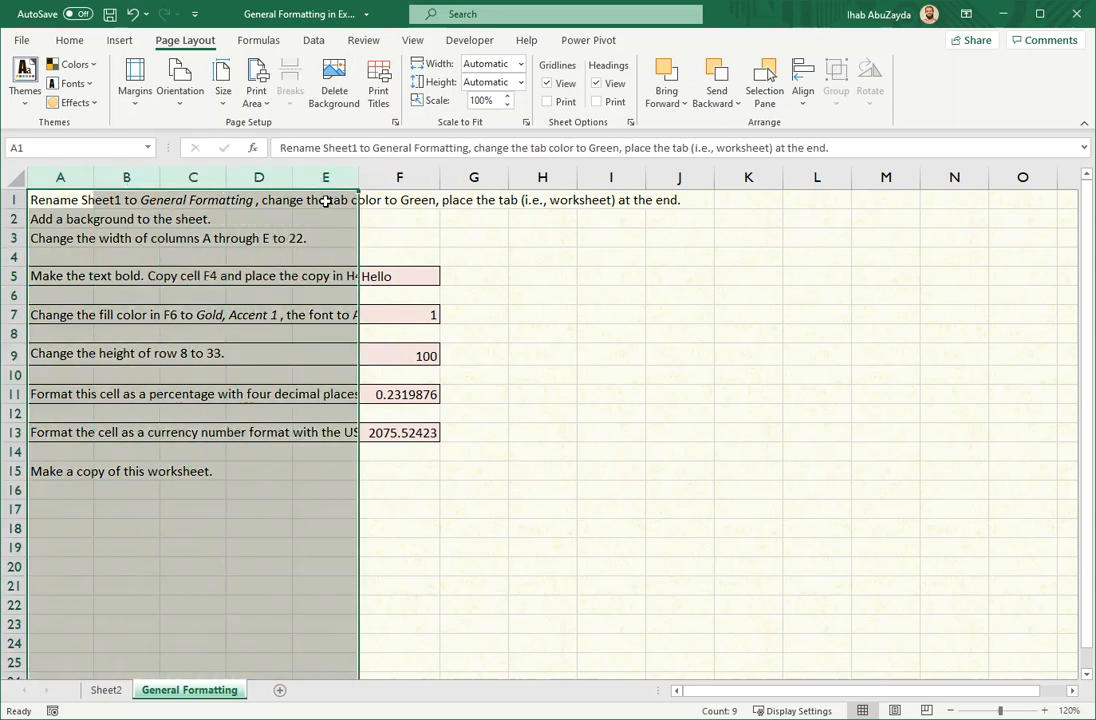
right_click(326, 182)
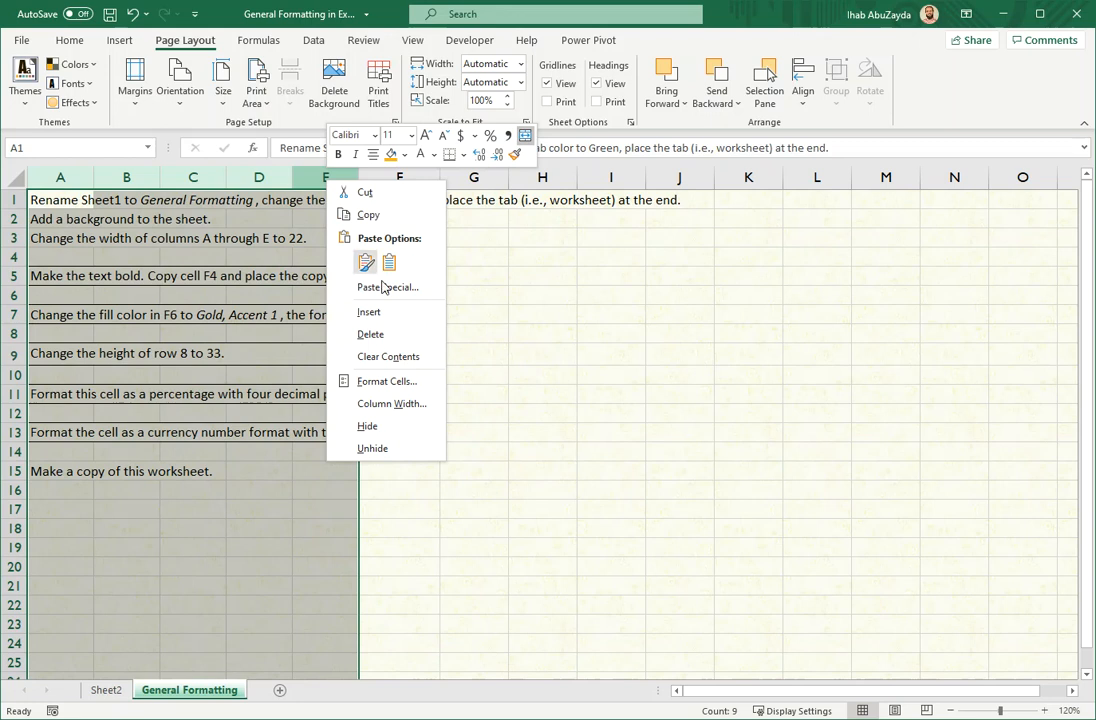
left_click(420, 404)
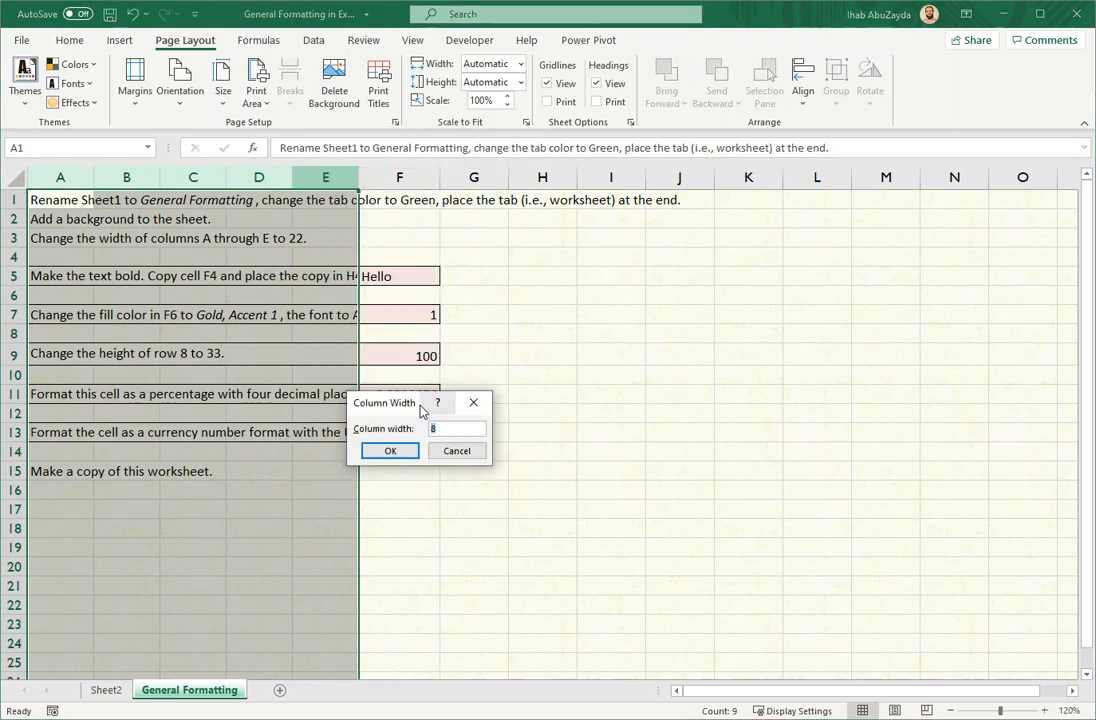
left_click(475, 404)
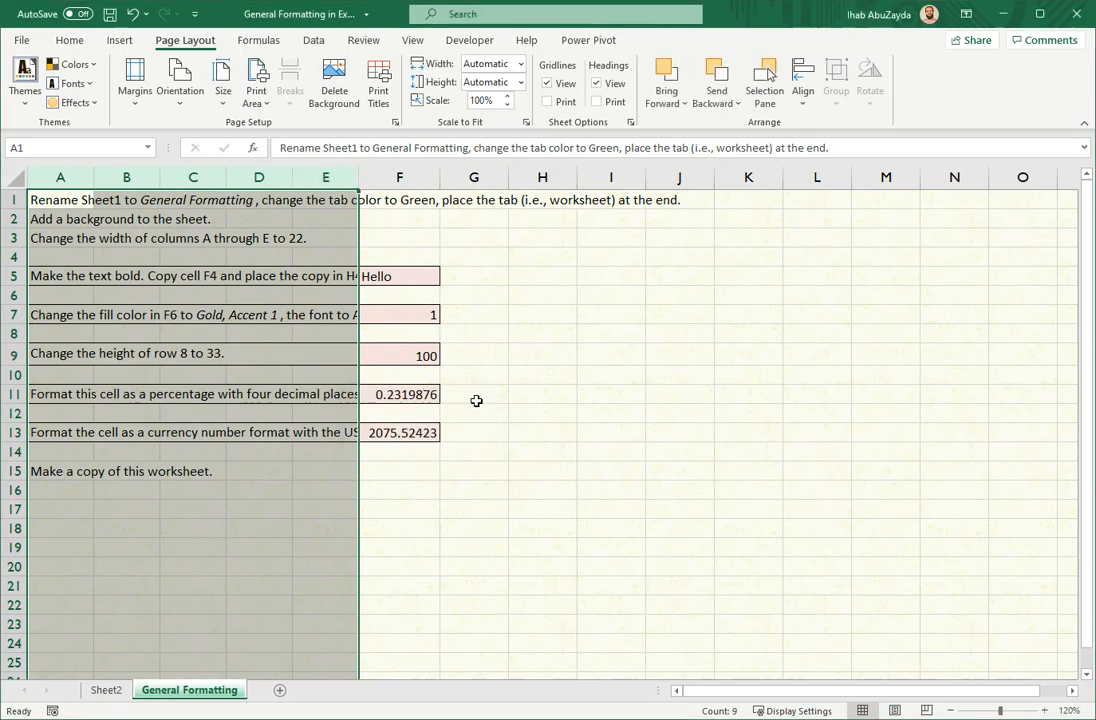
Set the column width of columns A through E to 22, using the cells A16:E16 as the selection
left_click(71, 41)
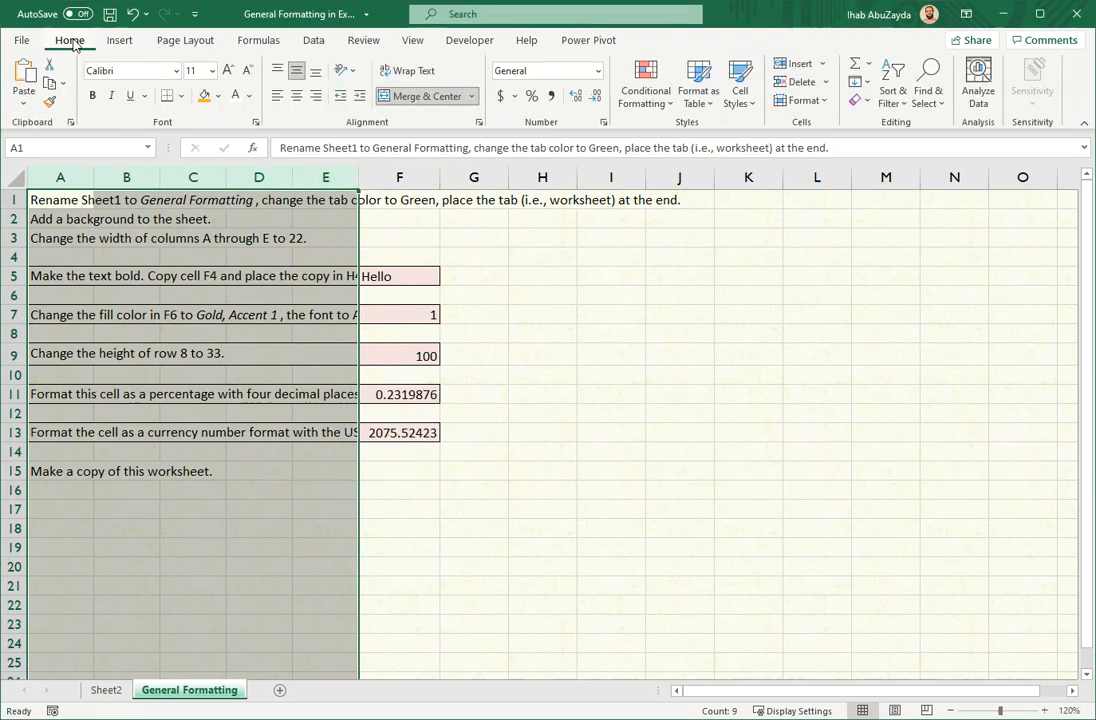
left_click(806, 102)
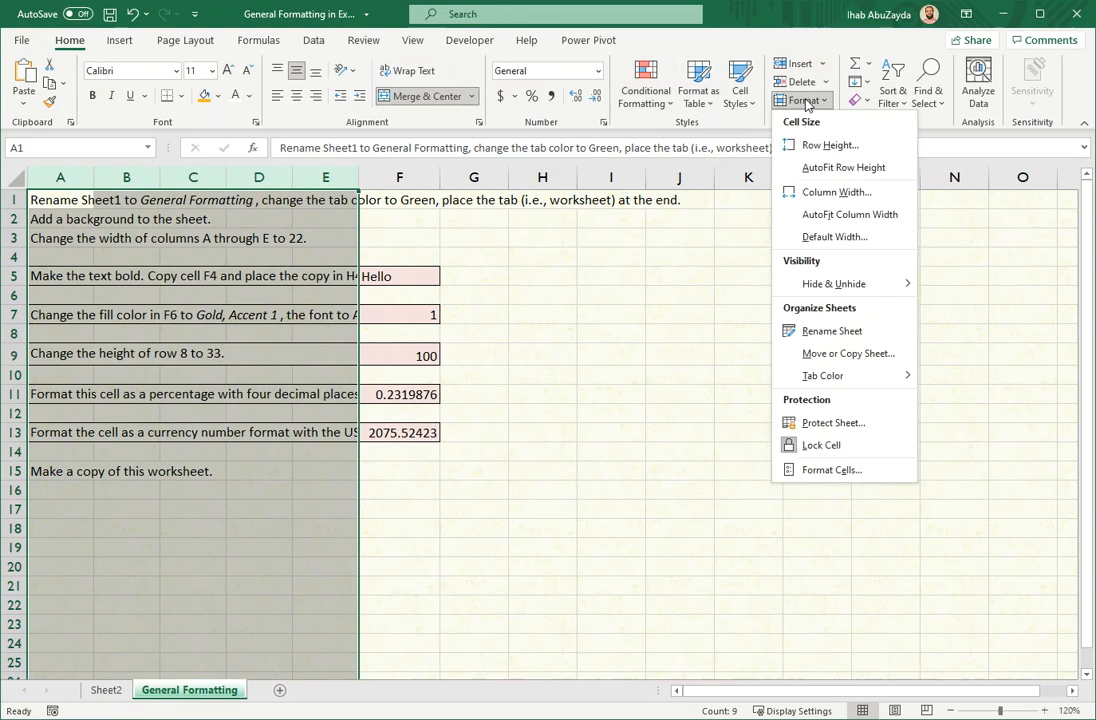
left_click(255, 518)
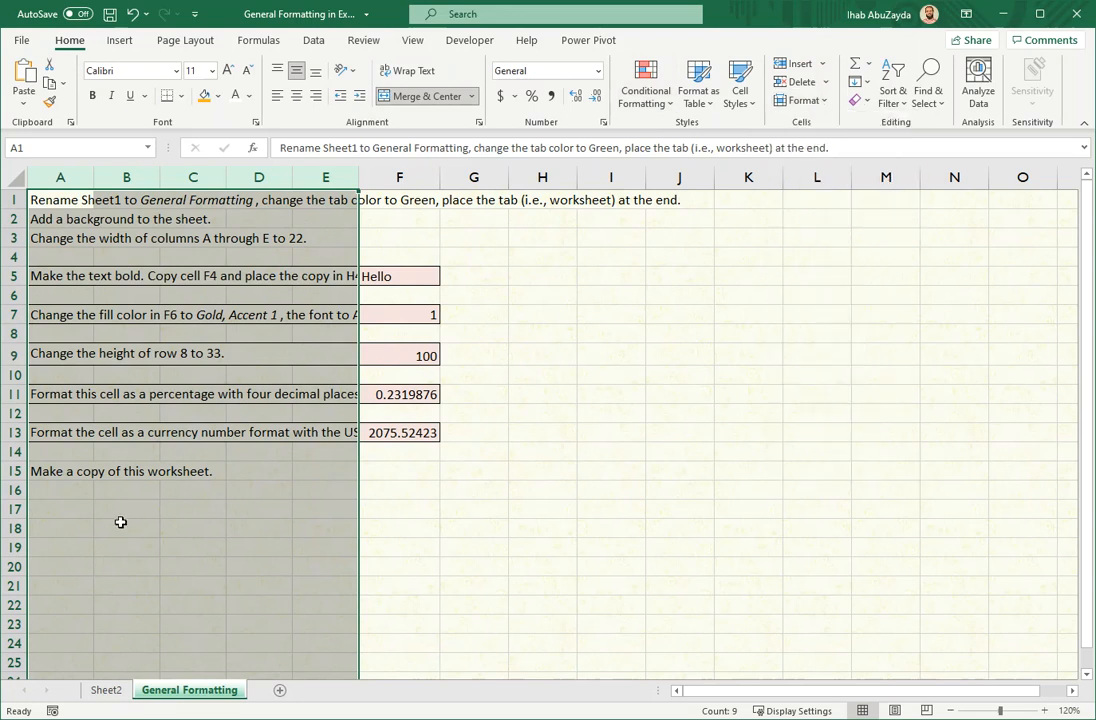
left_click(127, 520)
left_click(80, 491)
left_click_drag(80, 491, 310, 492)
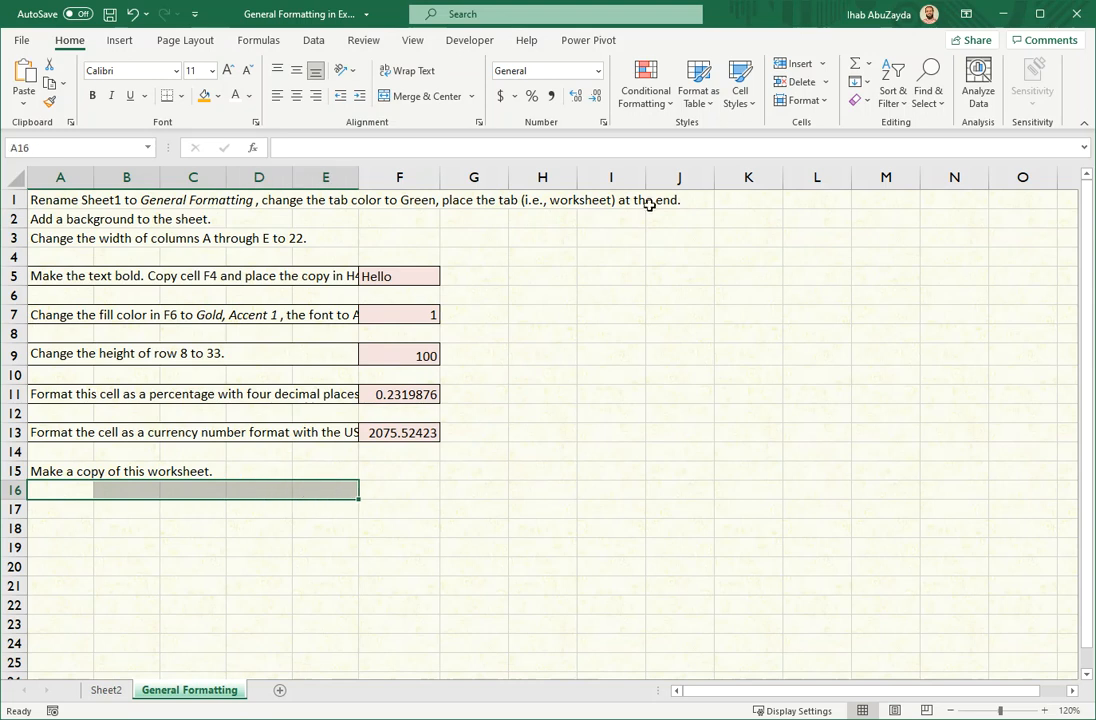
left_click(808, 101)
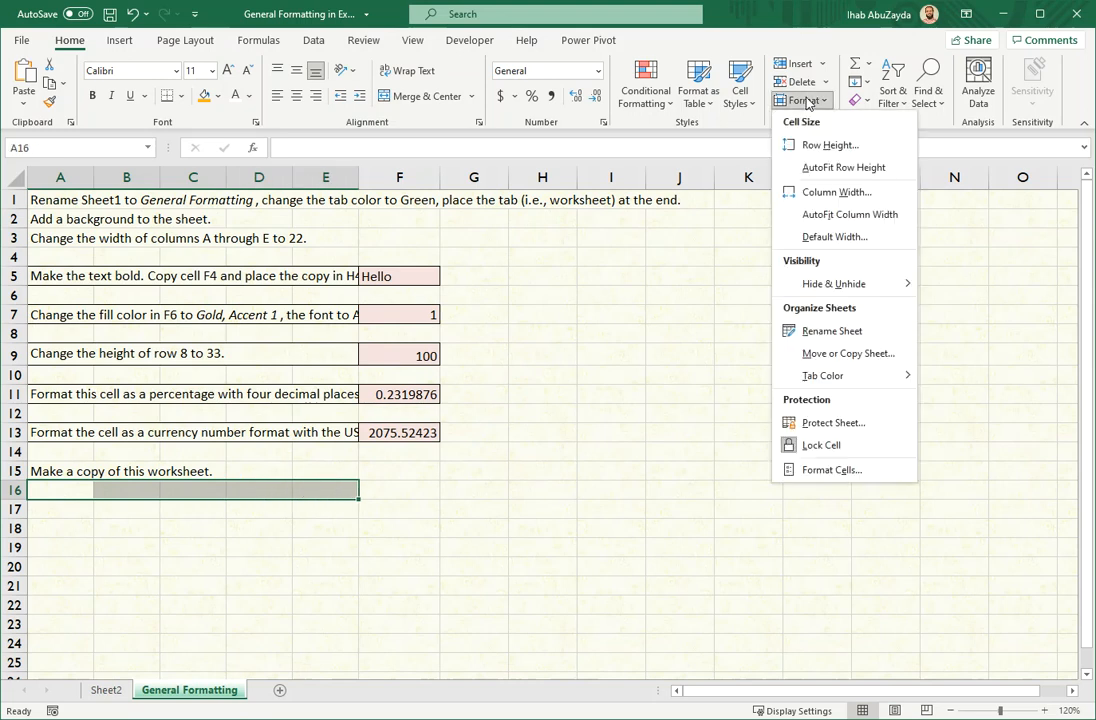
left_click(872, 192)
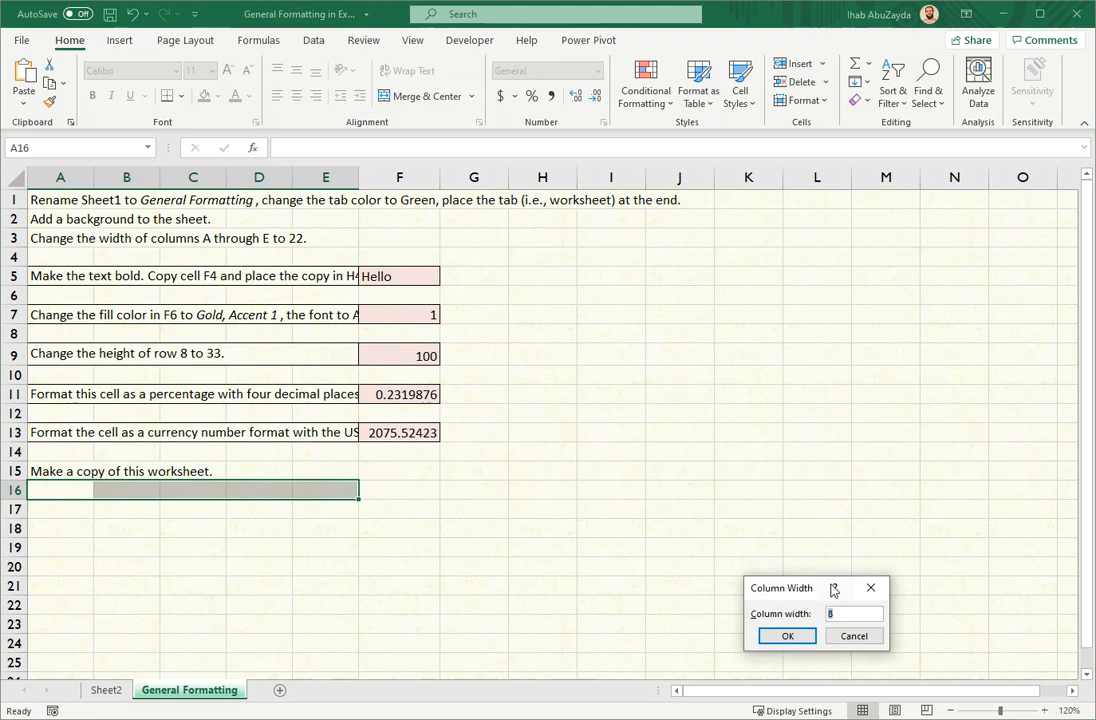
left_click_drag(795, 592, 584, 348)
type("22")
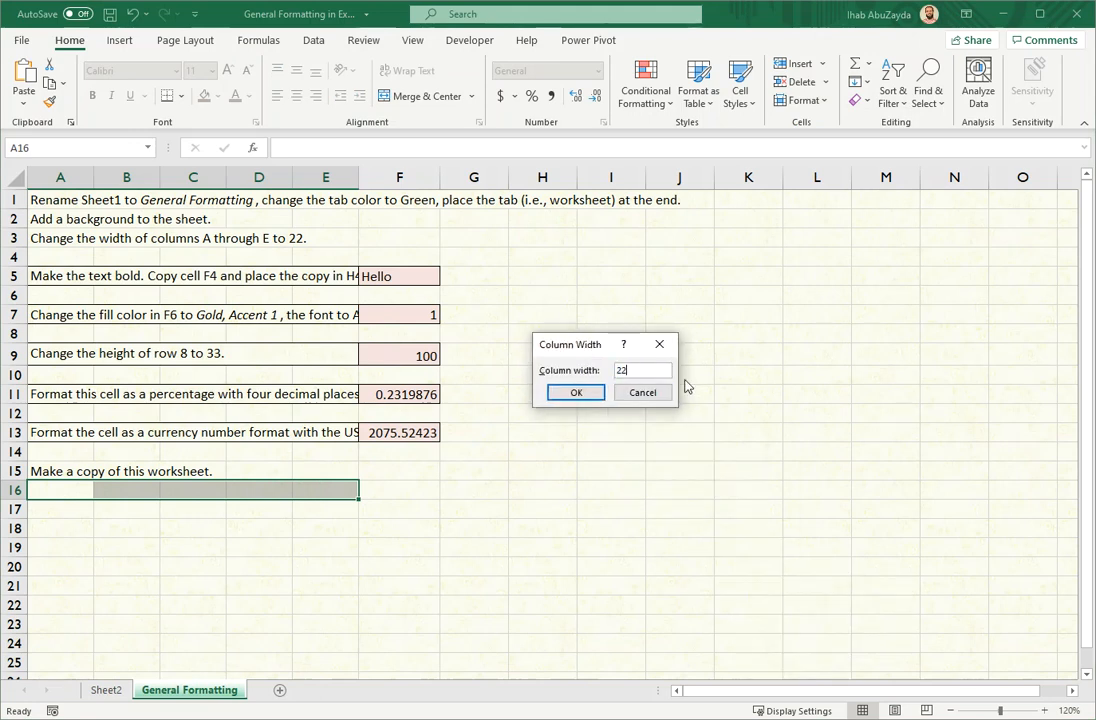
left_click(577, 394)
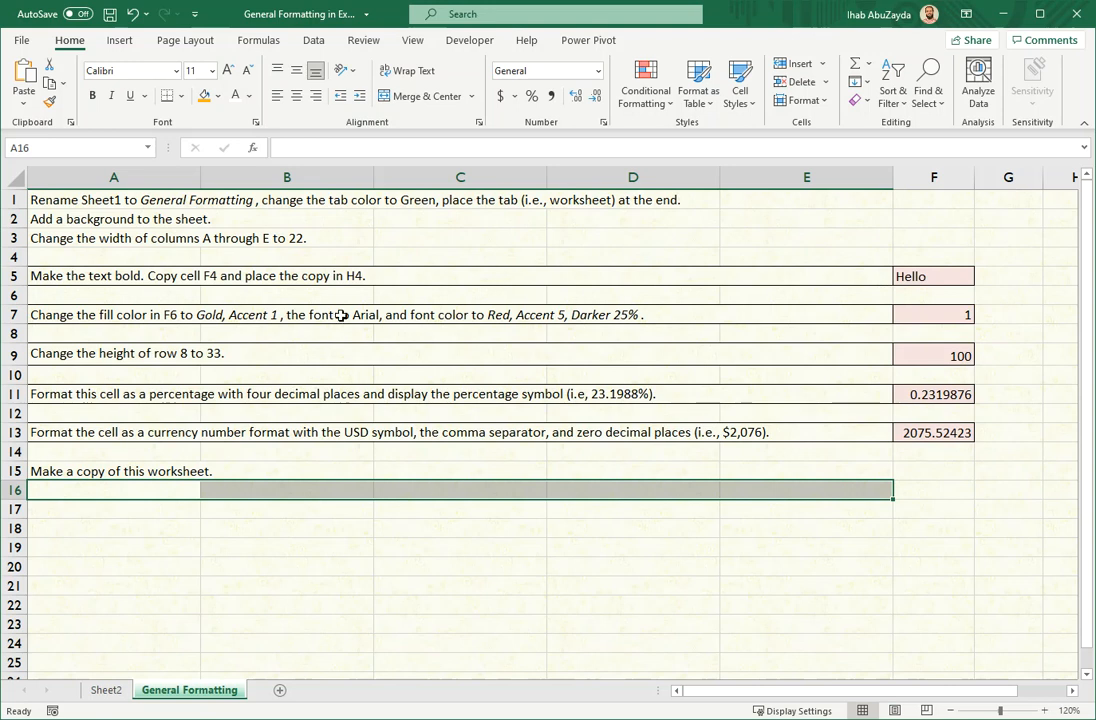
Make the text in cell F5 bold and place a copy of the cell in H5
left_click(155, 355)
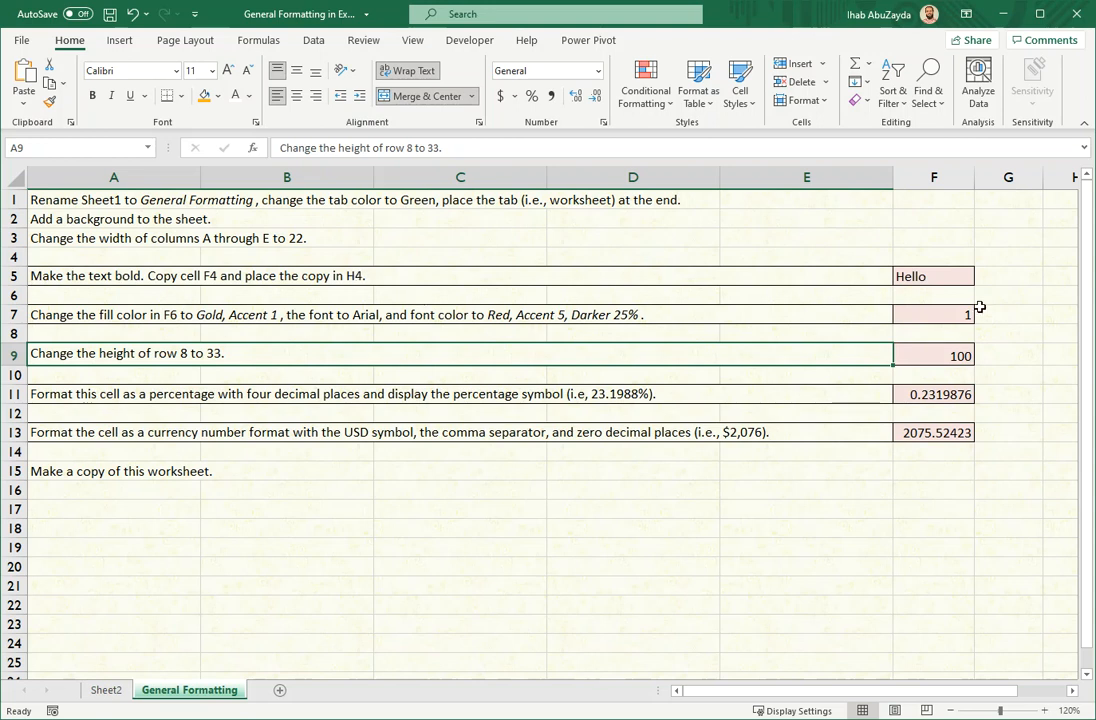
left_click(926, 275)
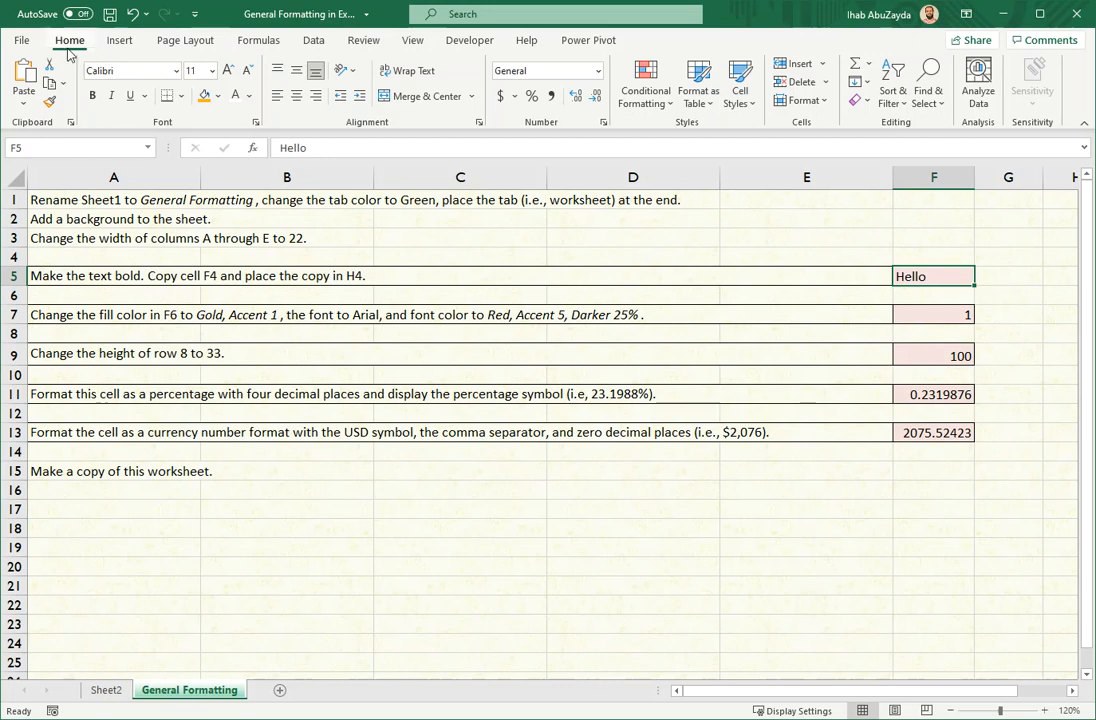
left_click(94, 97)
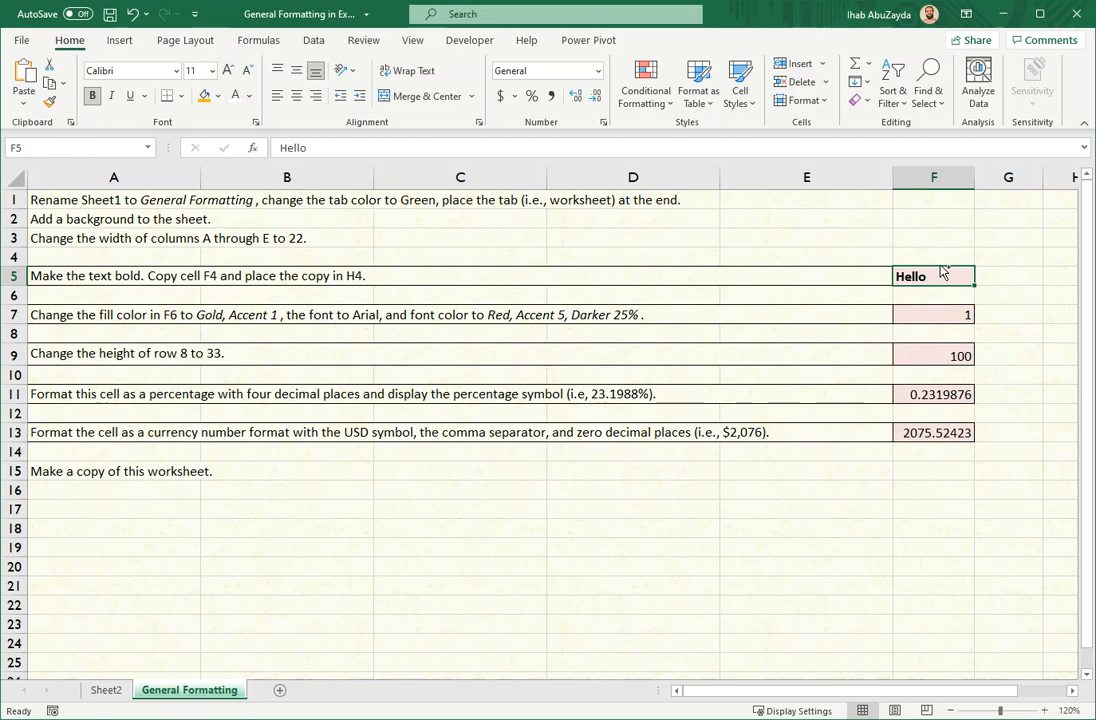
left_click_drag(941, 272, 1057, 279)
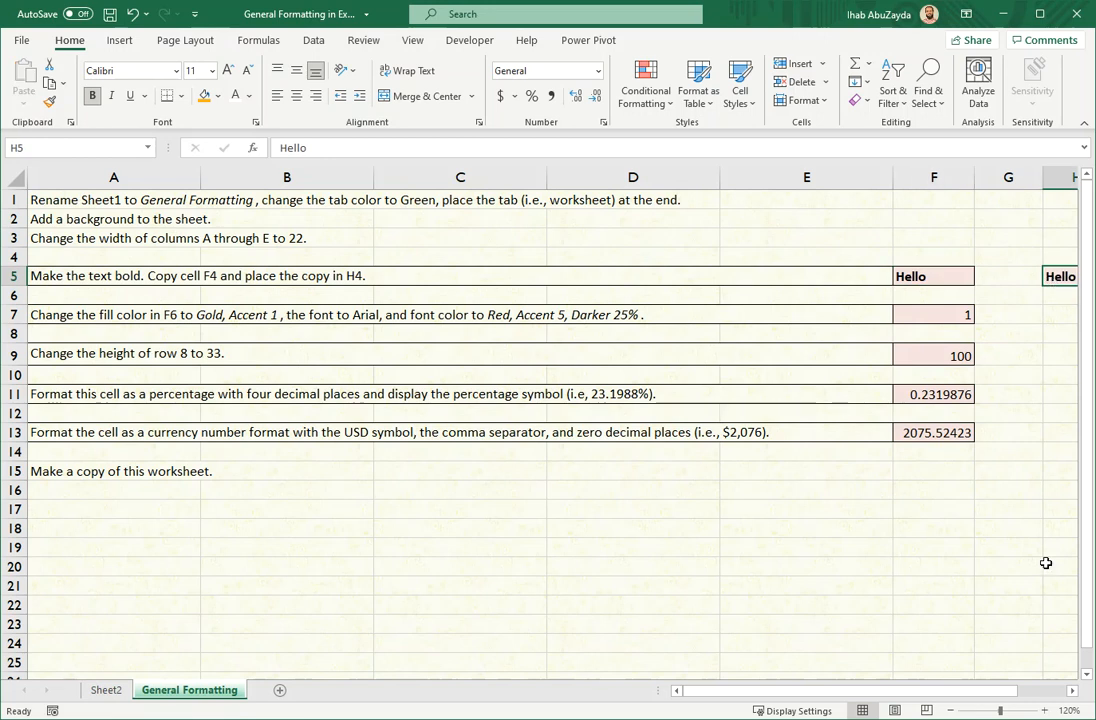
Place another copy of the bold Hello cell from H5 in cell H3
left_click(951, 710)
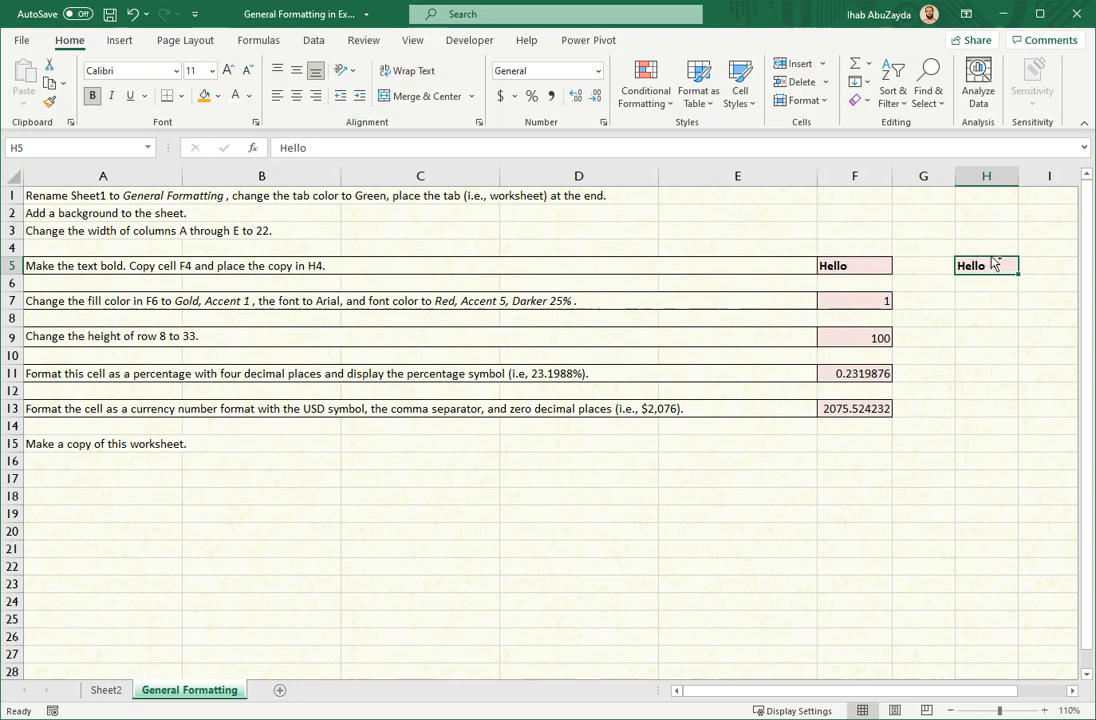
left_click_drag(994, 263, 988, 230)
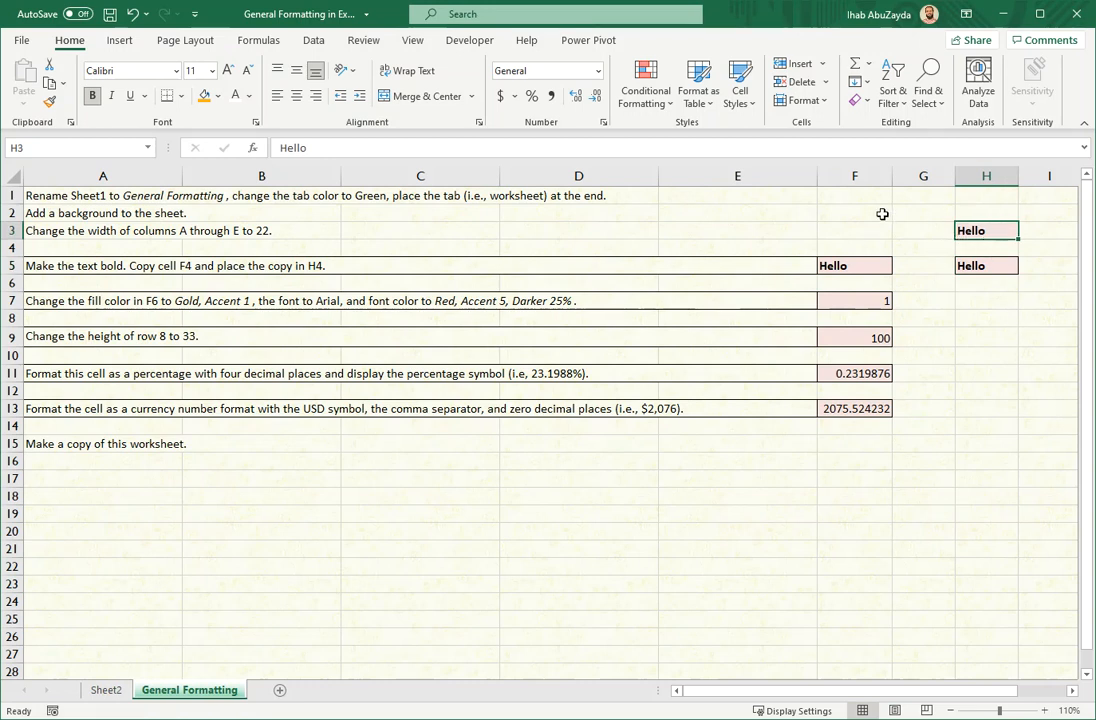
mouse_move(990, 226)
left_mouse_down()
mouse_move(939, 225)
mouse_move(976, 226)
left_mouse_up()
Change the fill color of cell F7 to the theme color Gold, Accent 1
left_click(873, 301)
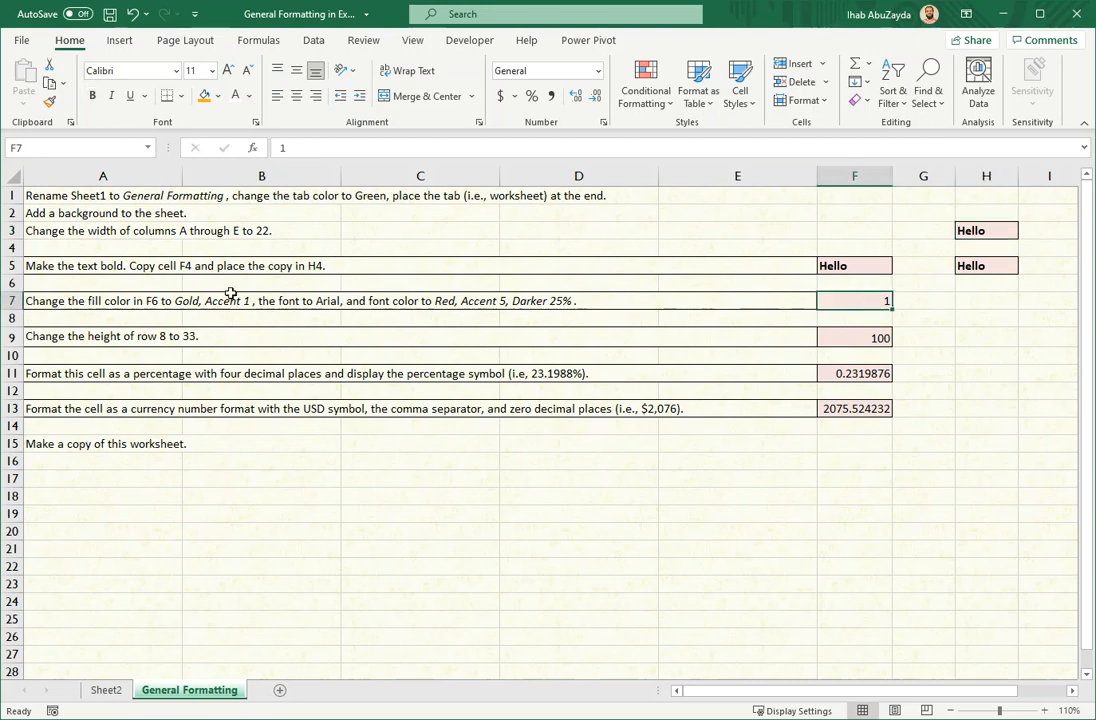
left_click(218, 97)
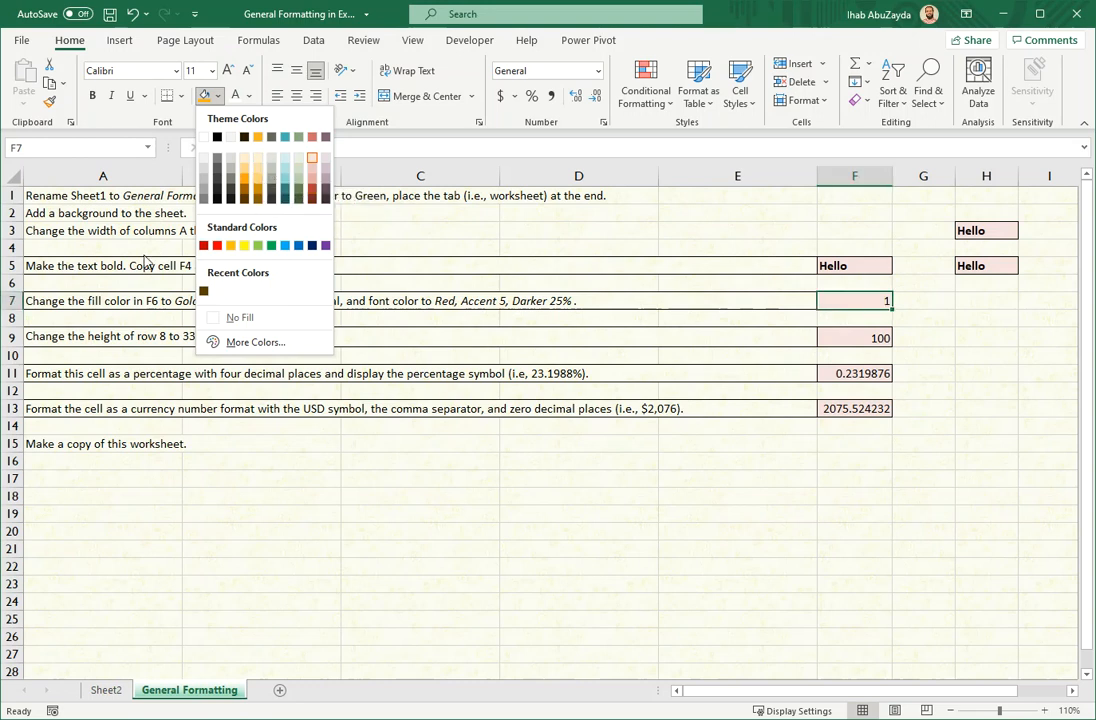
key("Escape")
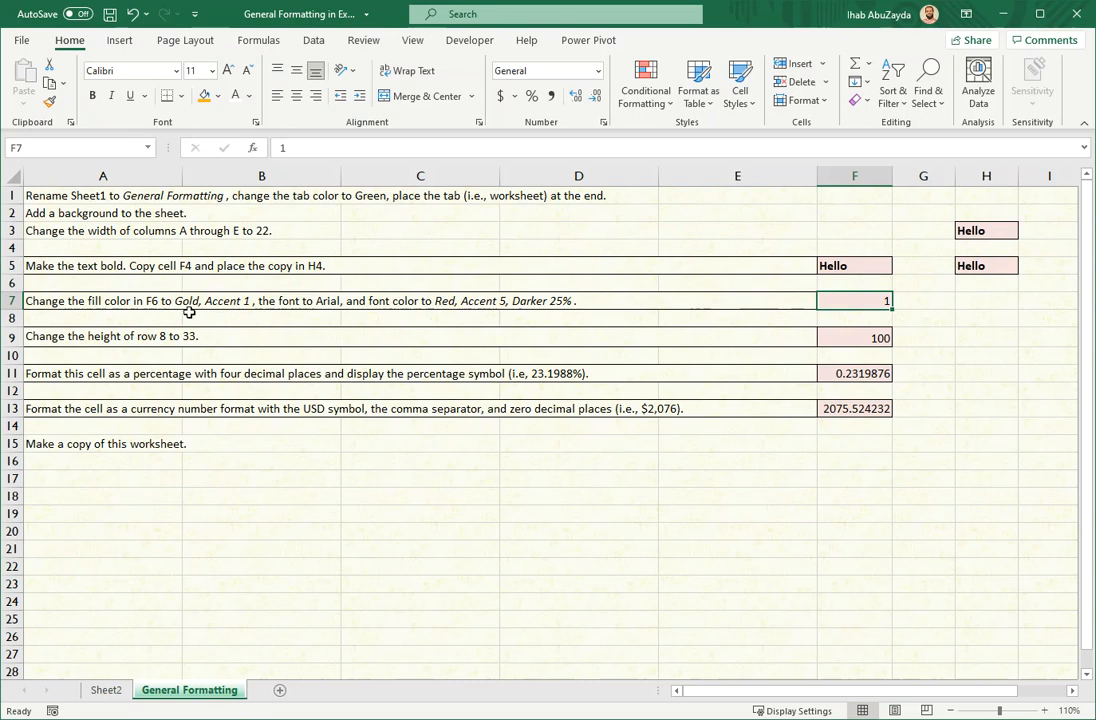
left_click(216, 97)
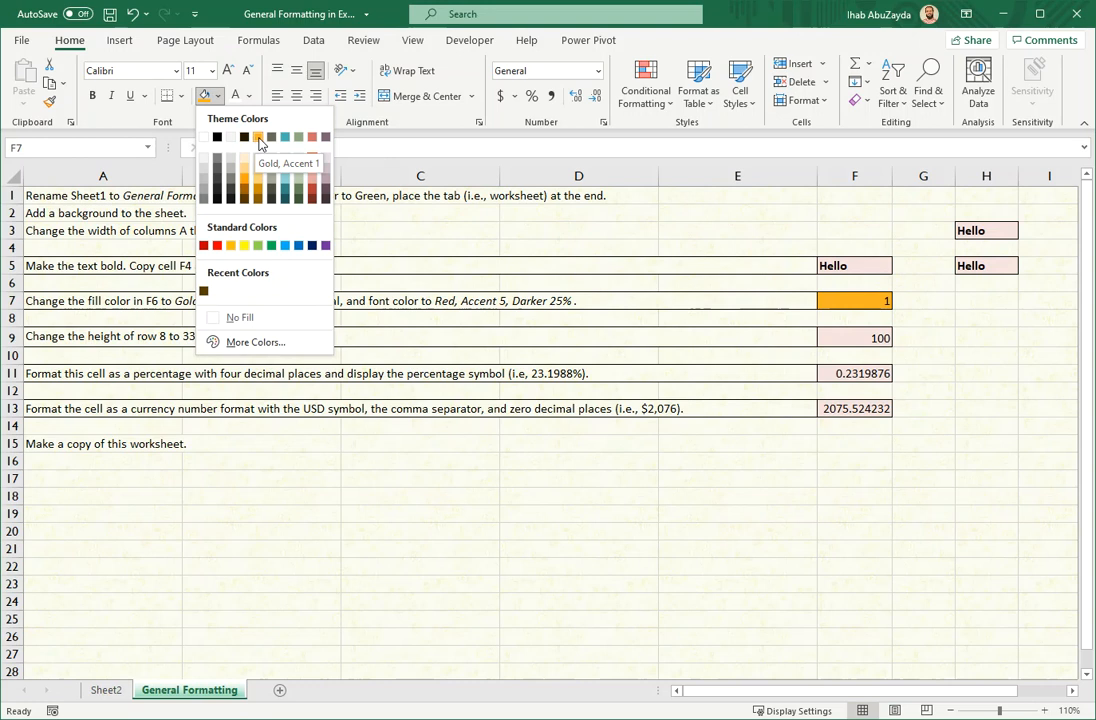
left_click(258, 137)
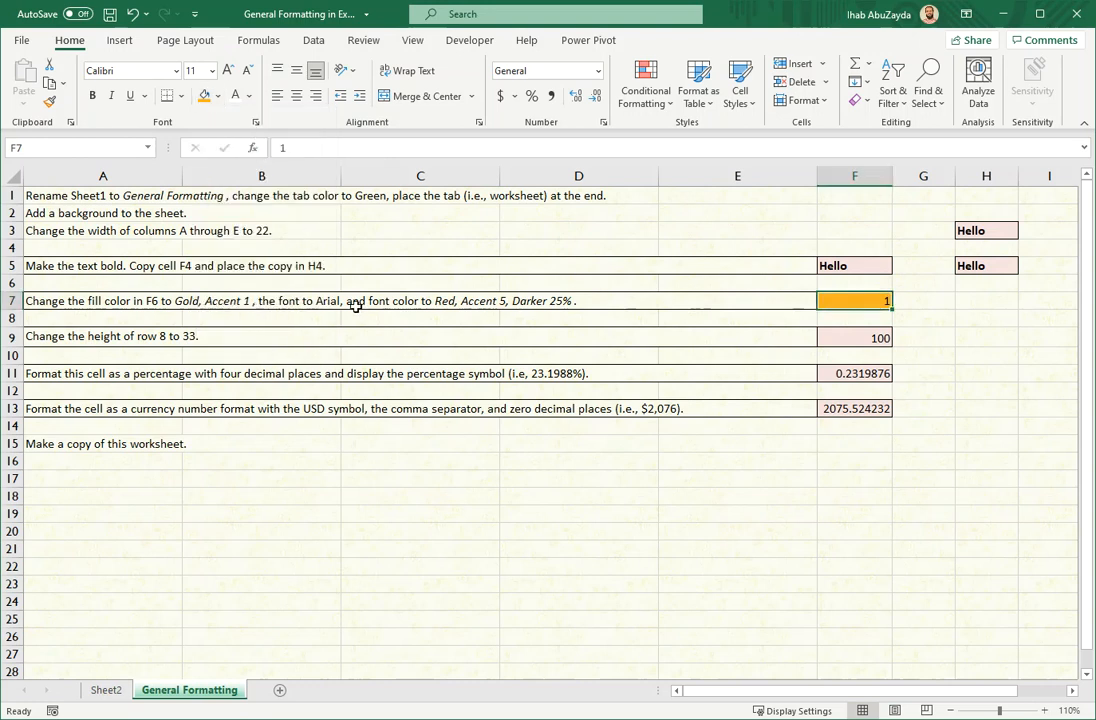
Set cell F7's font to Arial and its font color to Red, Accent 5, Darker 25%
left_click(118, 71)
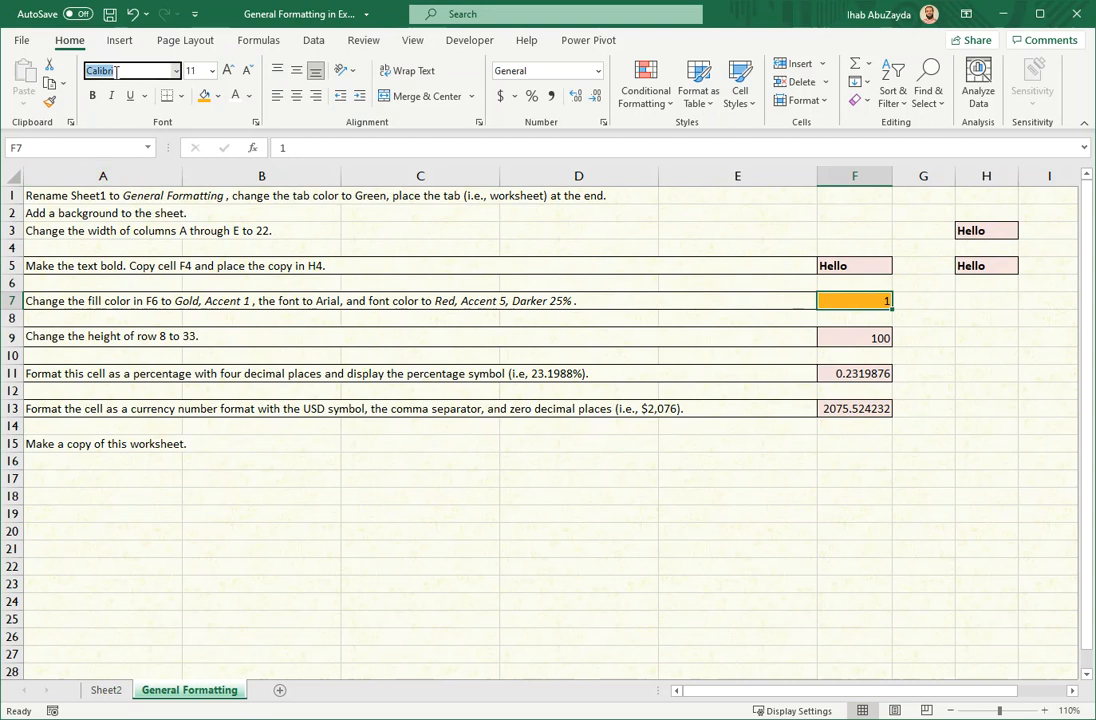
left_click(176, 70)
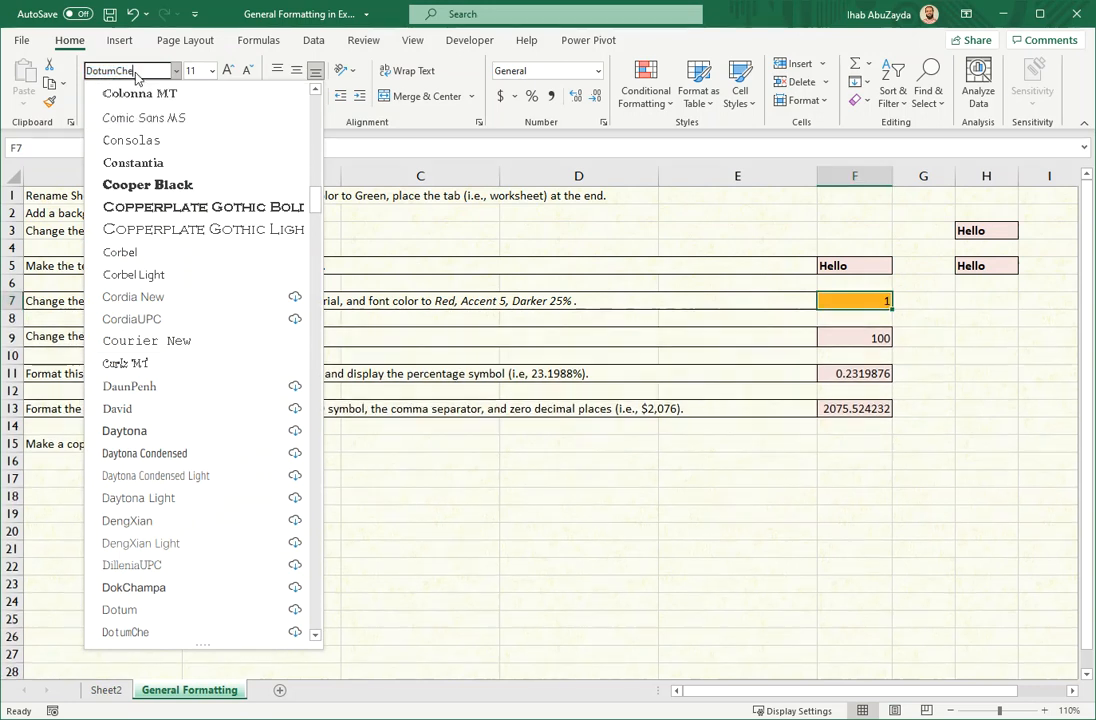
left_click_drag(120, 71, 68, 75)
type("Arial")
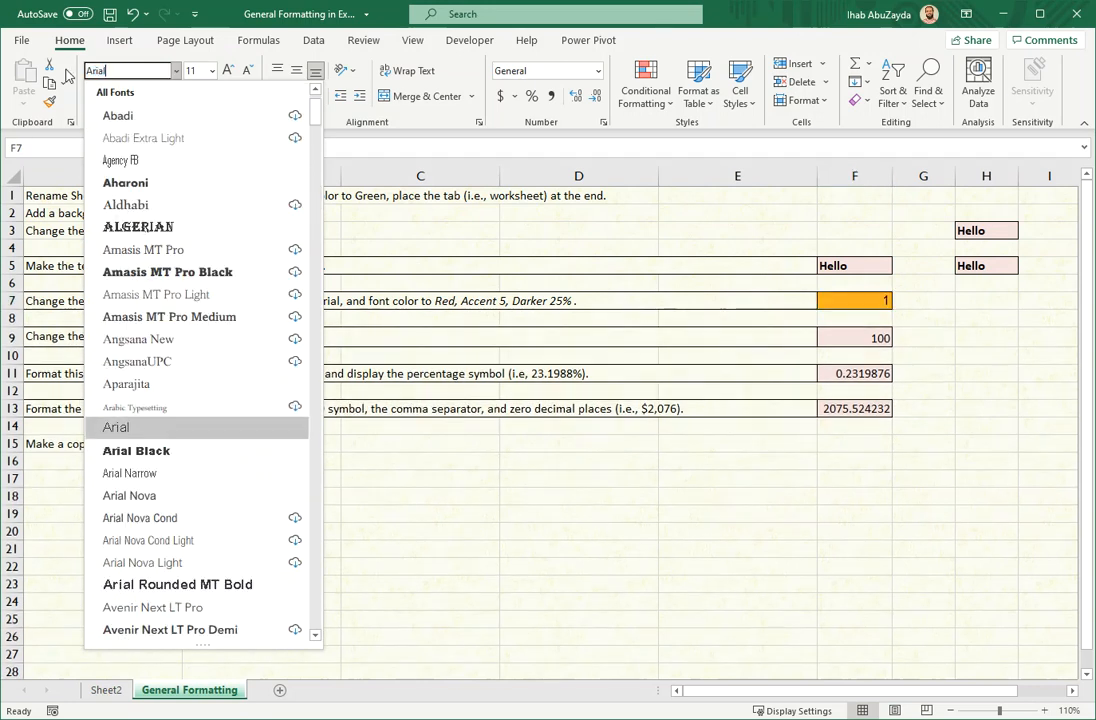
left_click(151, 427)
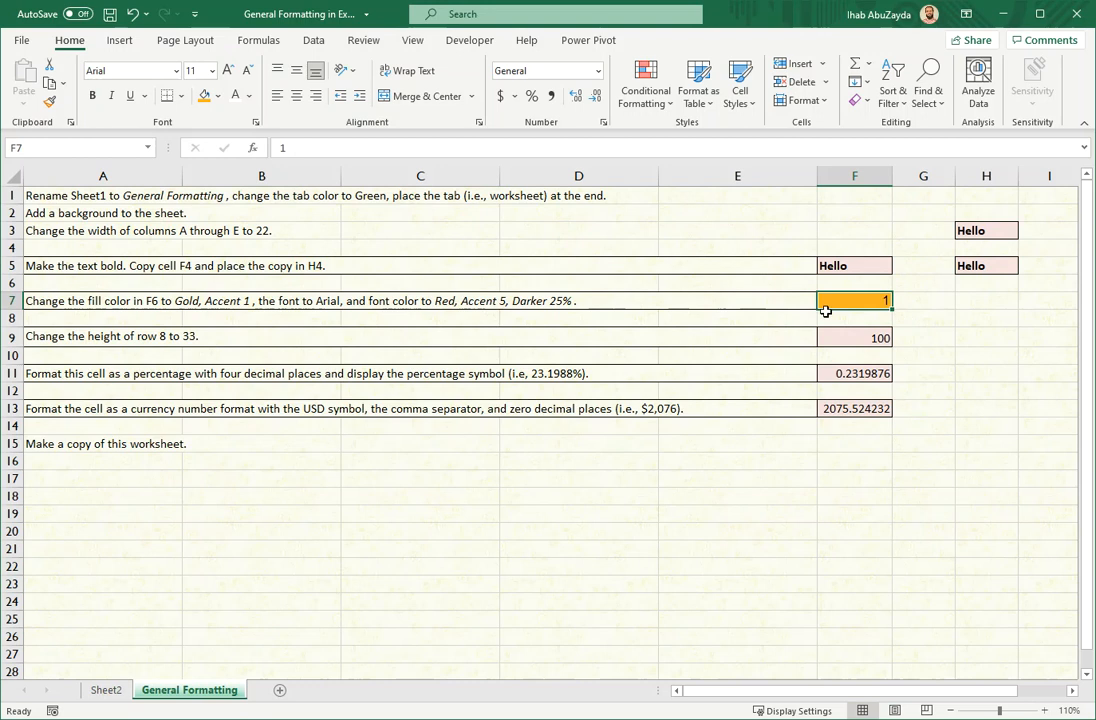
left_click(249, 96)
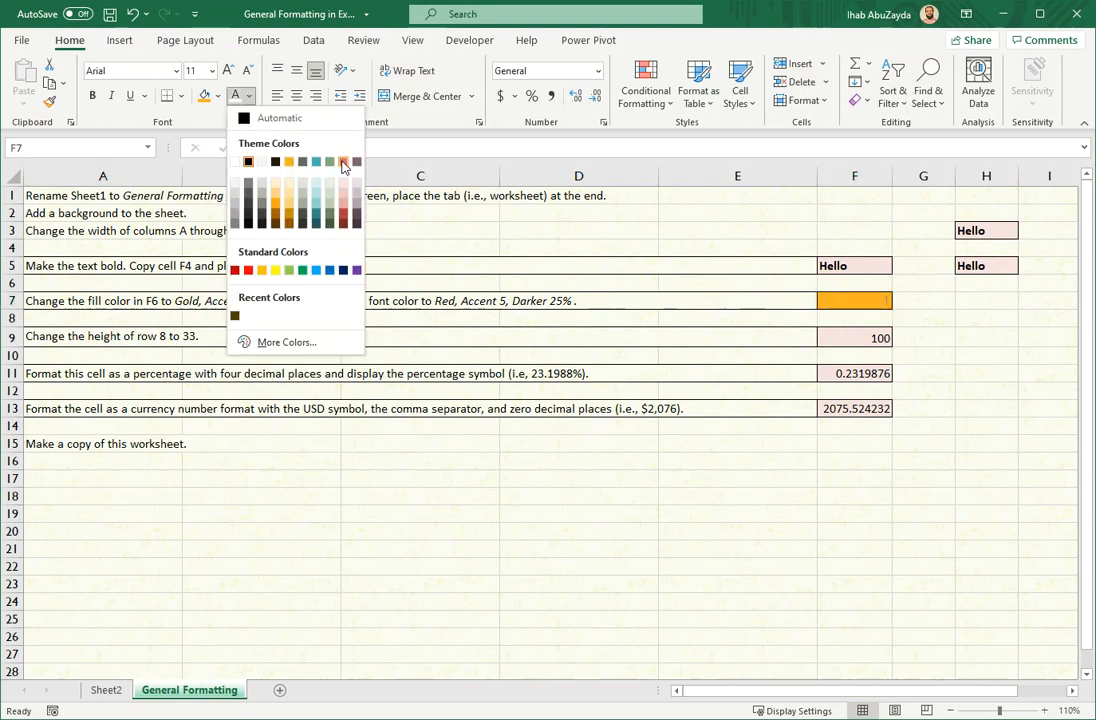
left_click(344, 220)
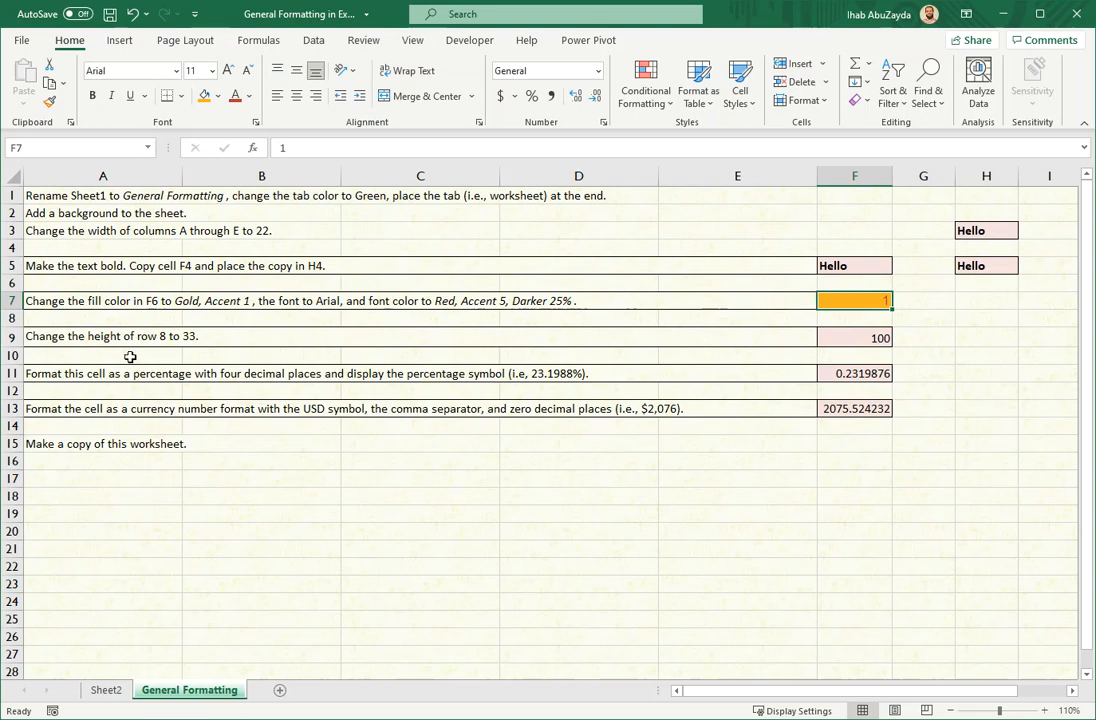
Examine the fill color palette and browse the available workbook themes without applying any of them
left_click(217, 96)
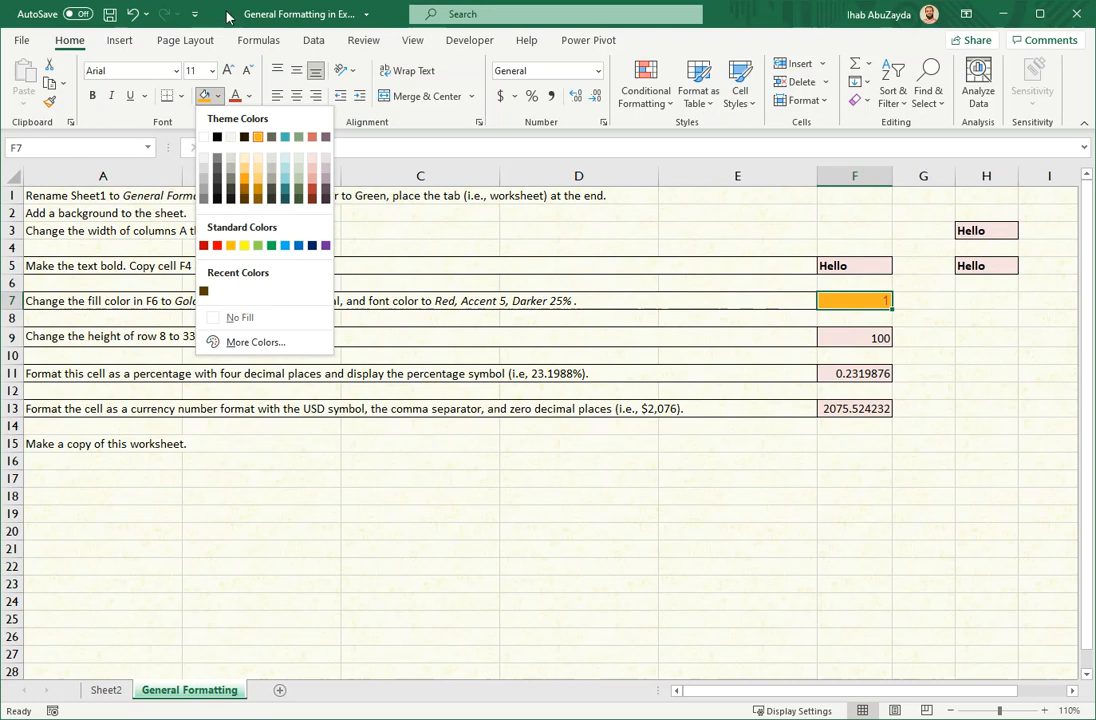
left_click(194, 11)
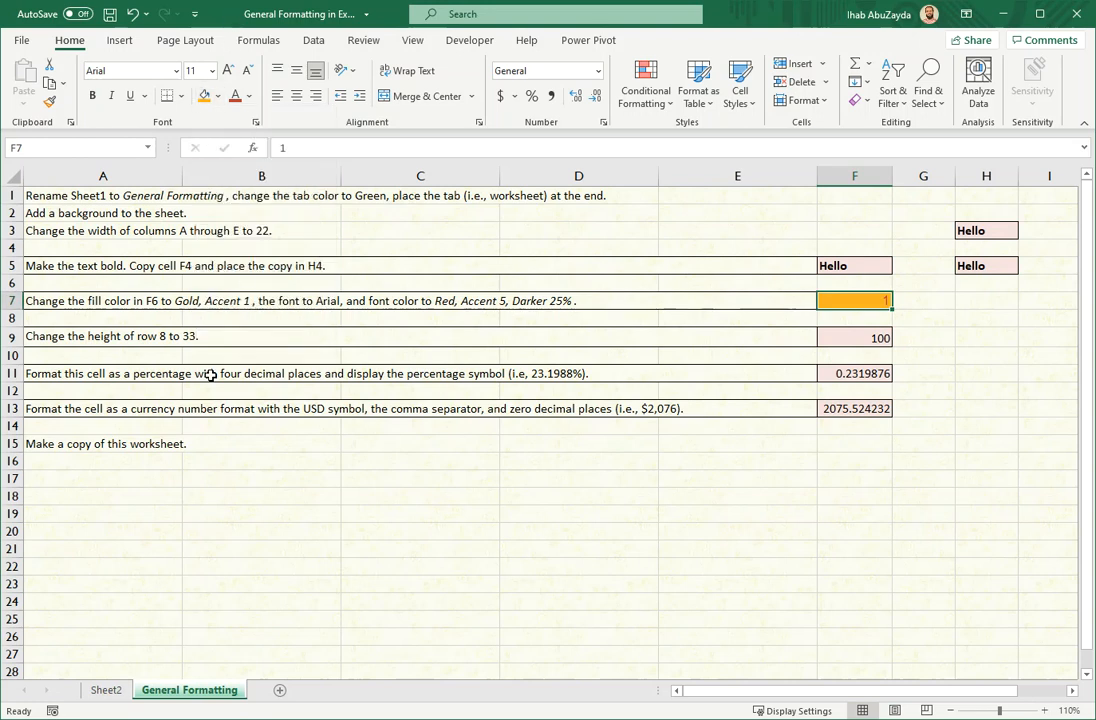
left_click(194, 42)
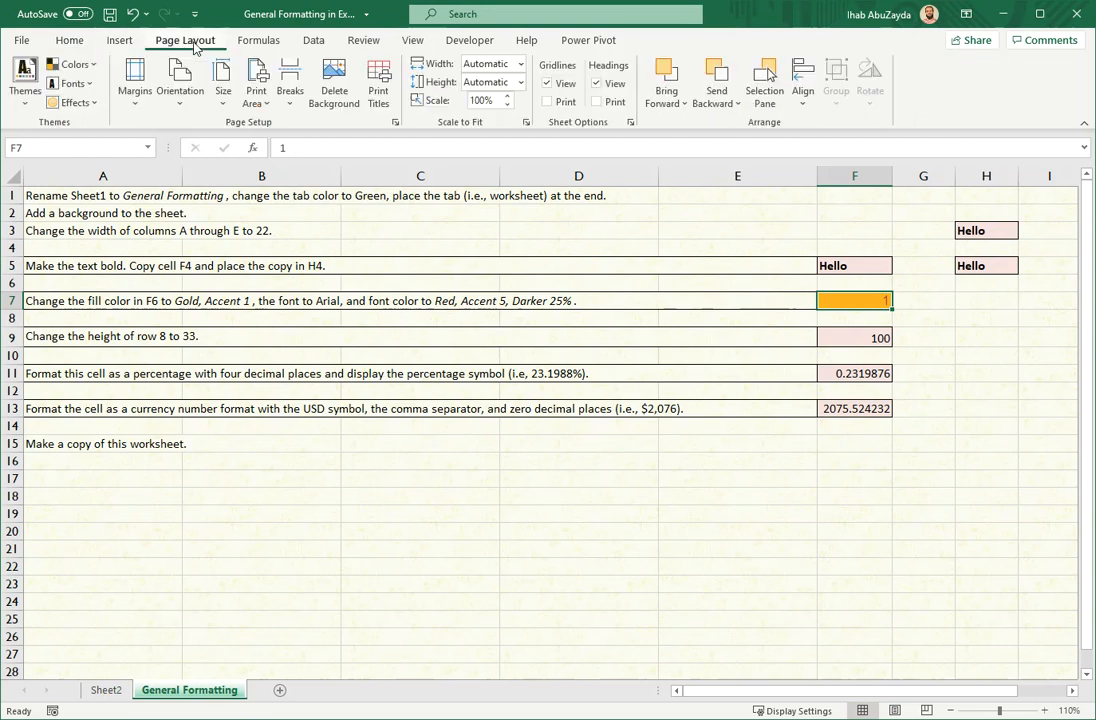
left_click(25, 82)
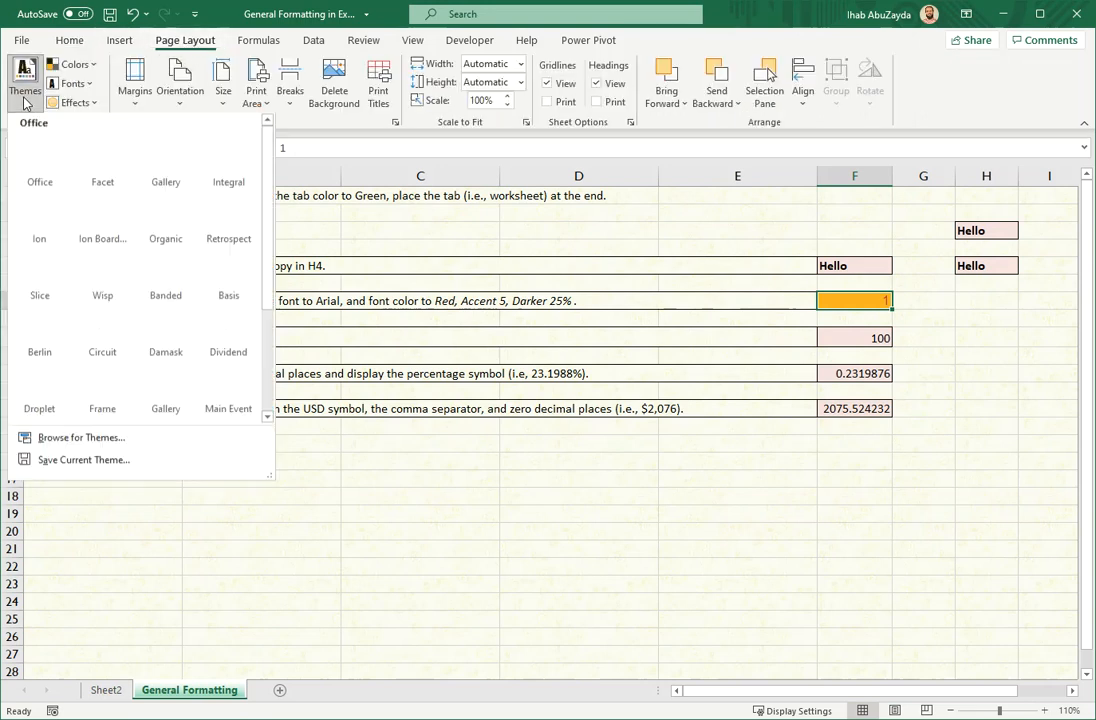
scroll(181, 297, "down", 3)
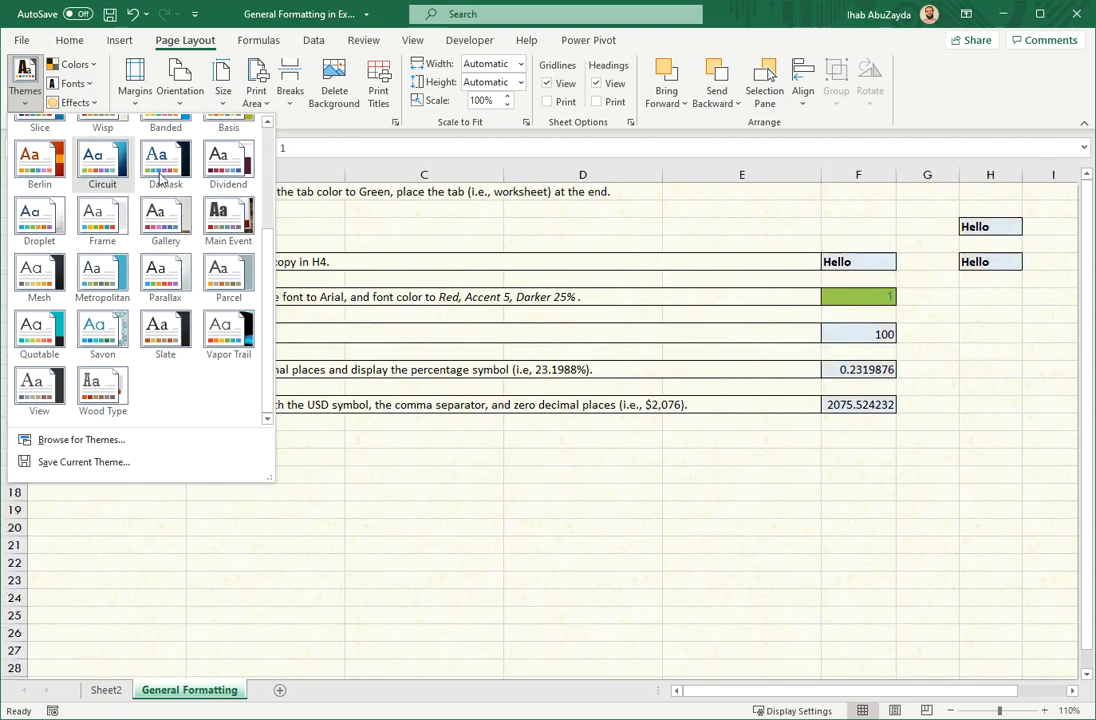
scroll(100, 180, "up", 3)
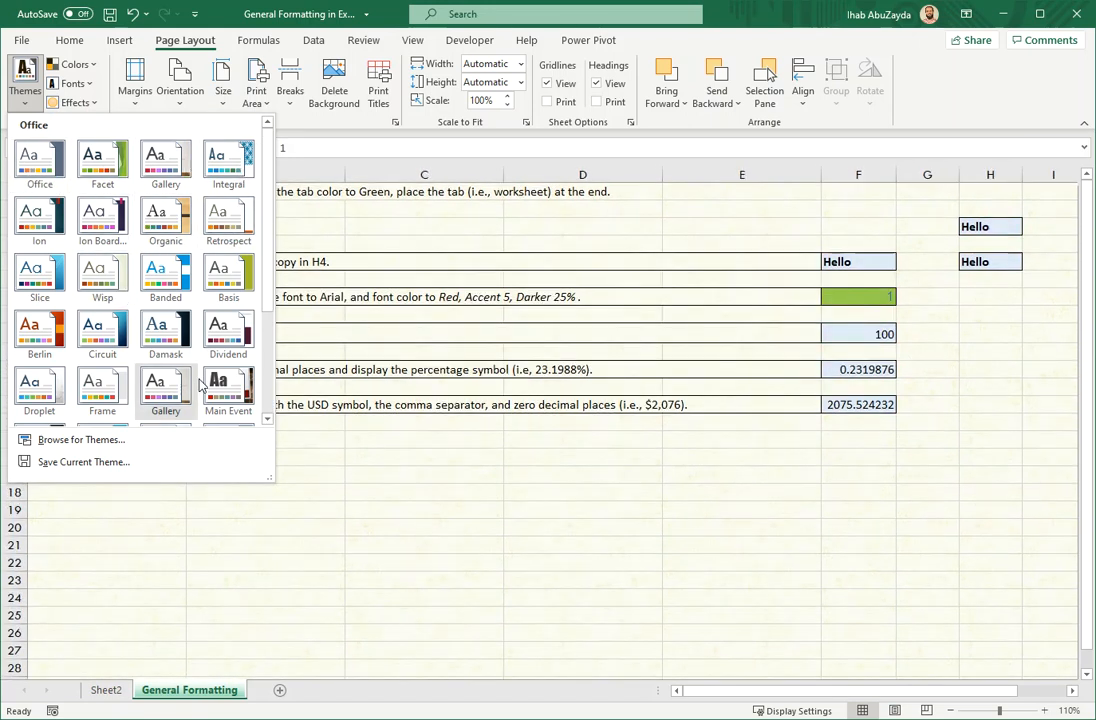
left_click(460, 307)
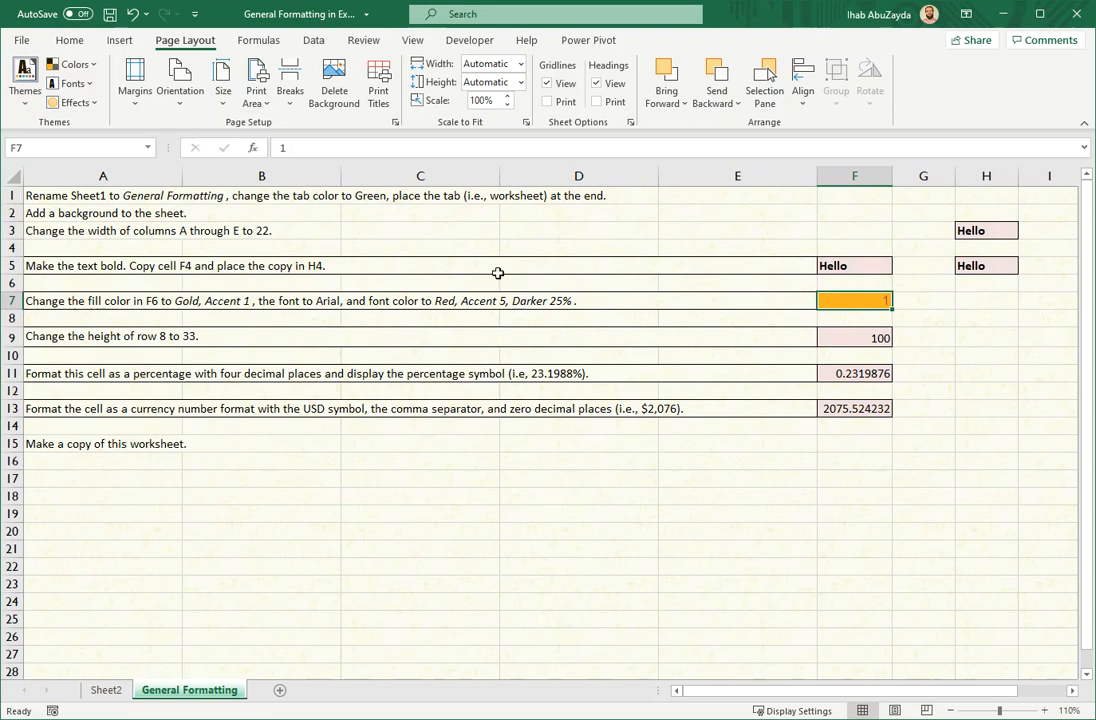
left_click(75, 42)
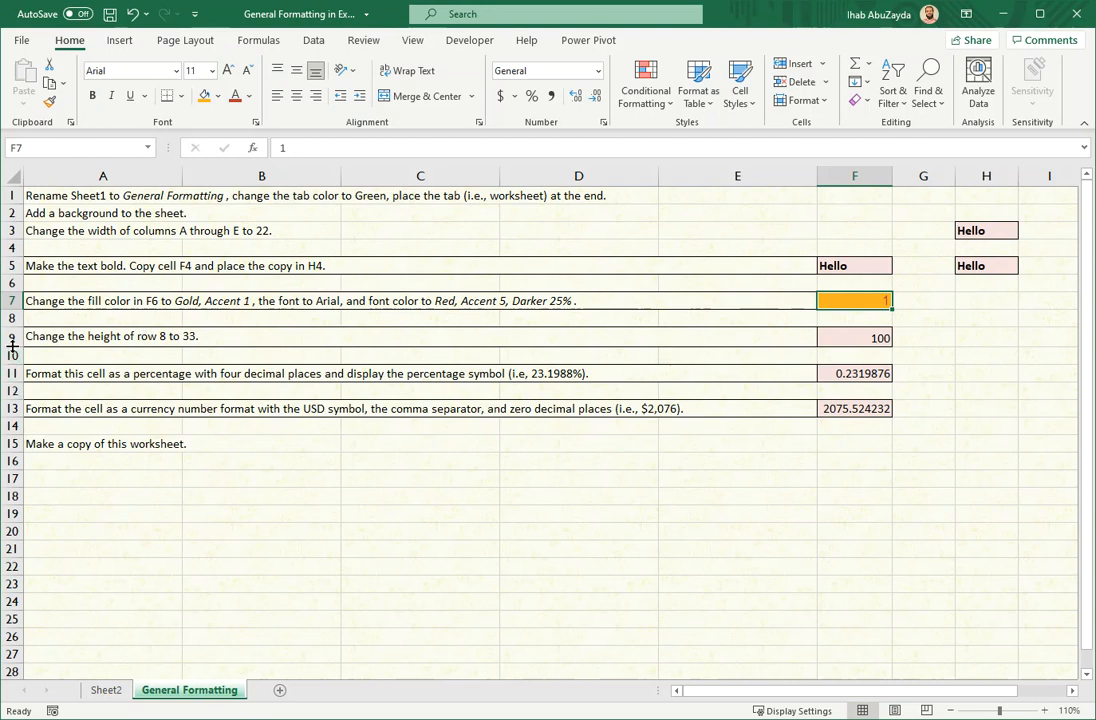
left_click_drag(12, 345, 12, 345)
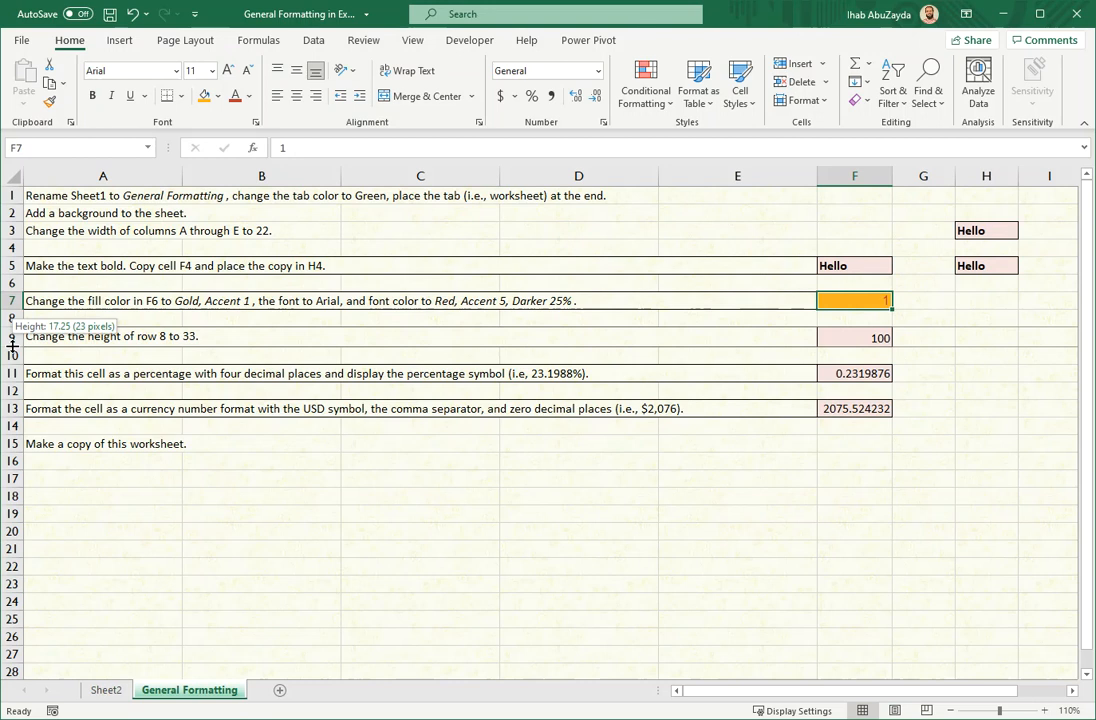
left_click_drag(12, 345, 12, 345)
left_click_drag(12, 345, 15, 344)
left_click(135, 388)
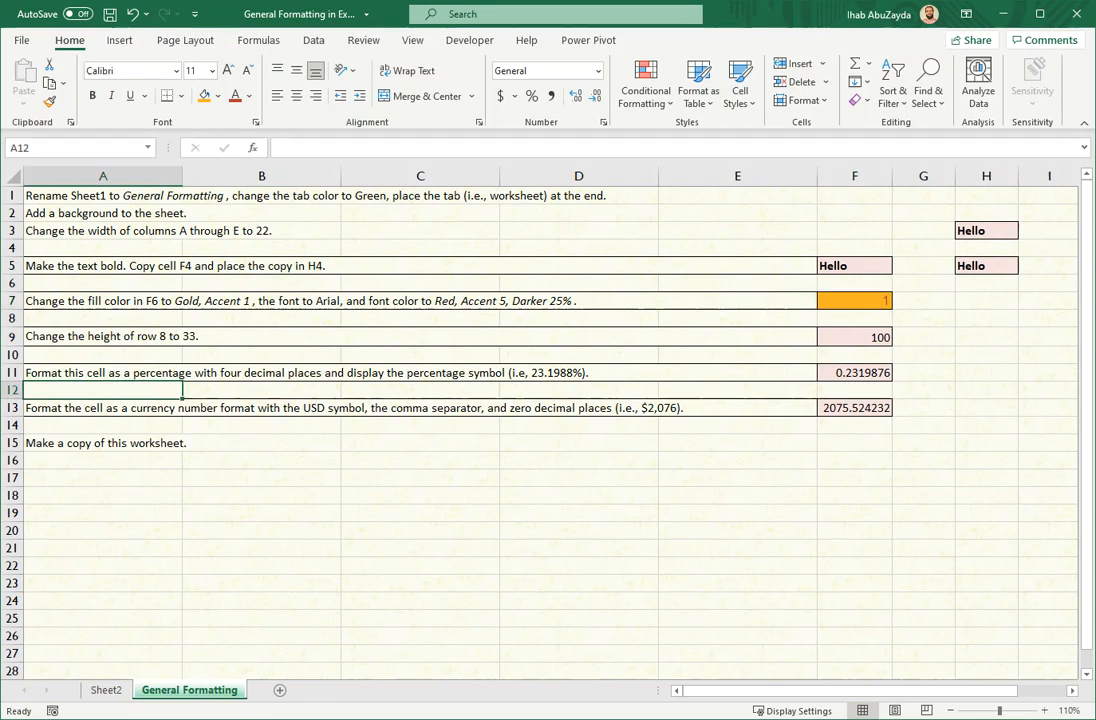
Correct the row number in the row height instruction in cell A9 to 9
left_click(45, 337)
left_click(407, 147)
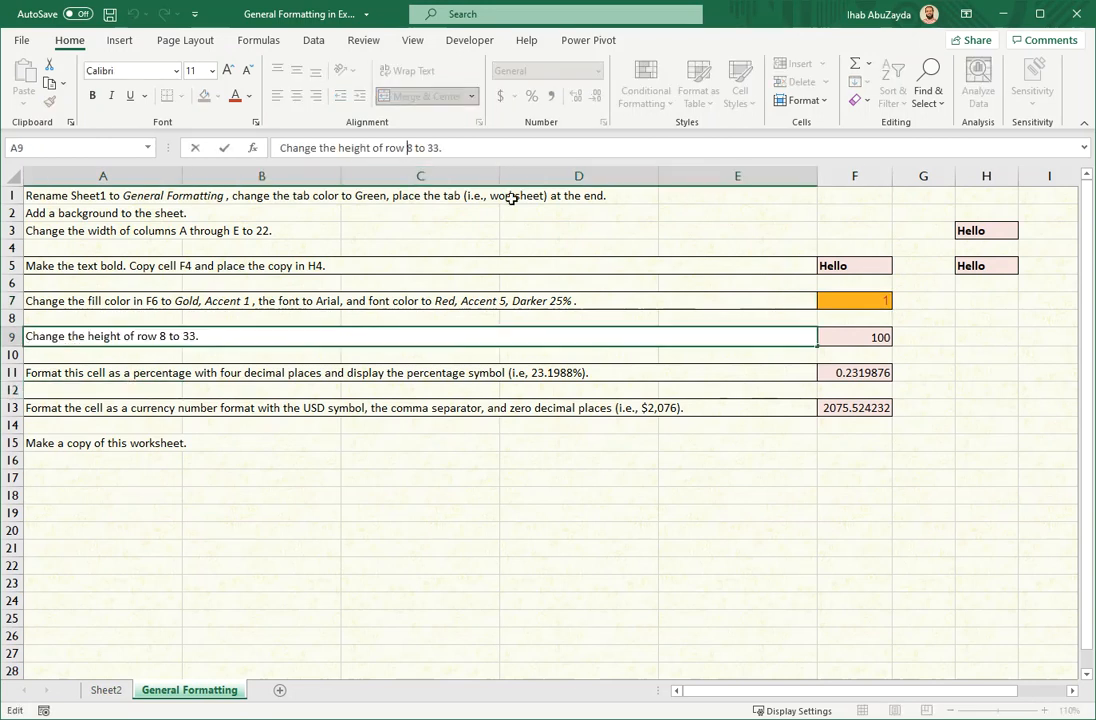
type("9")
key("Return")
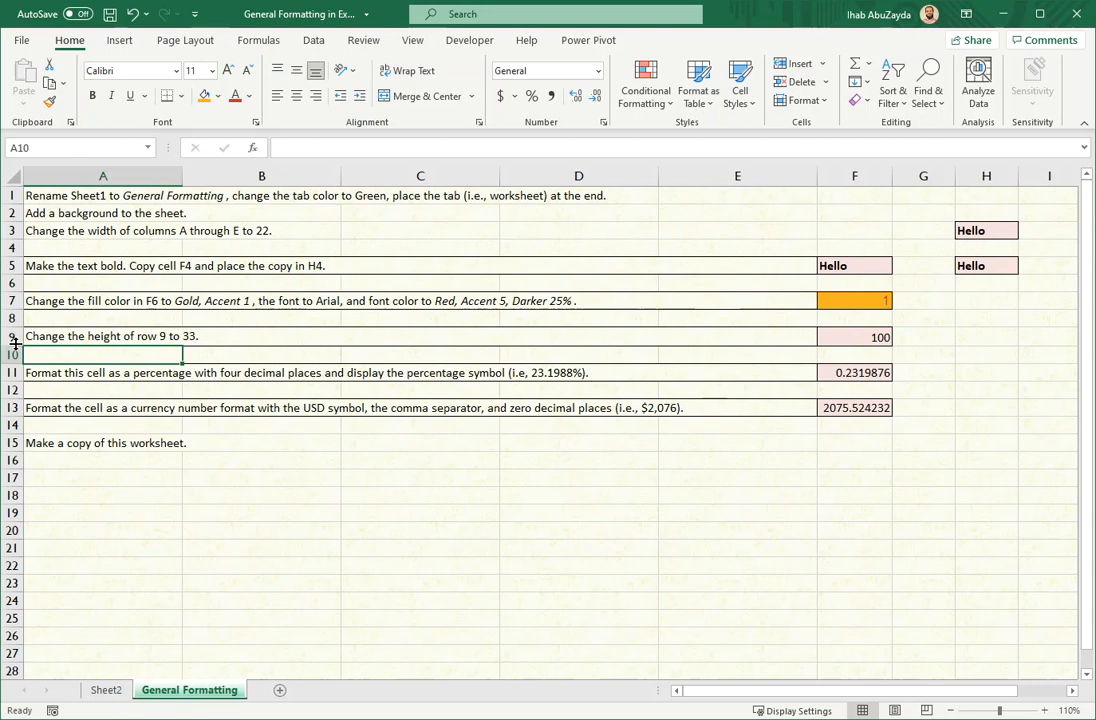
Set the height of row 9 to 33 and check the value in the Row Height dialog
left_click_drag(10, 343, 22, 358)
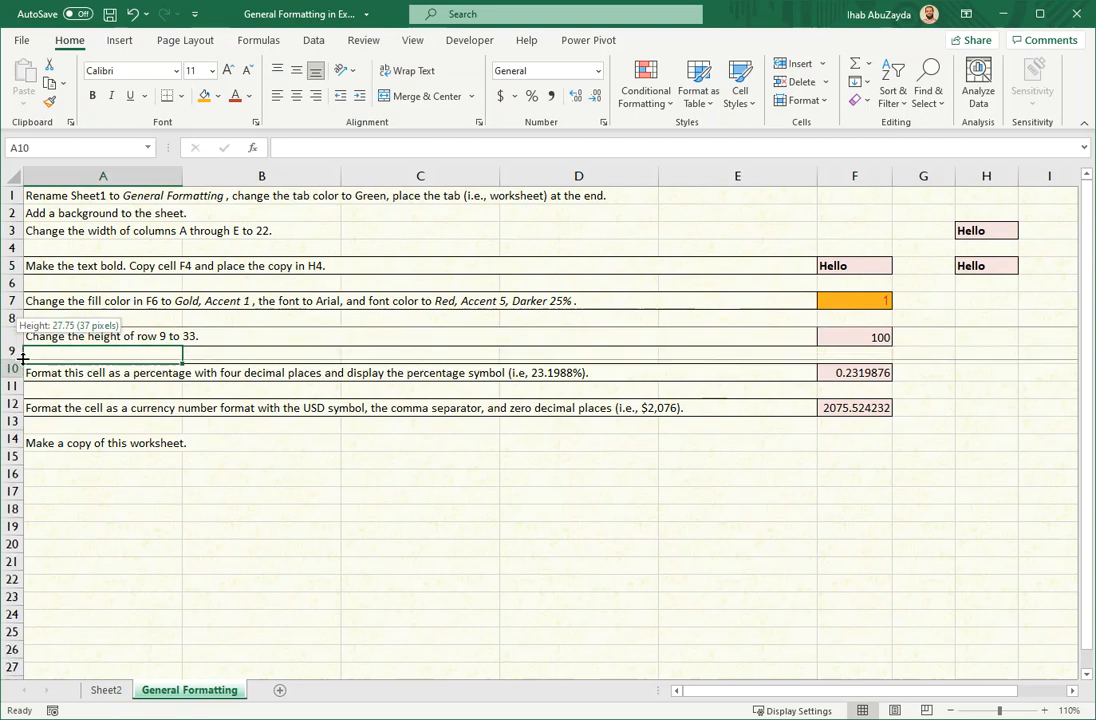
left_click_drag(22, 358, 22, 366)
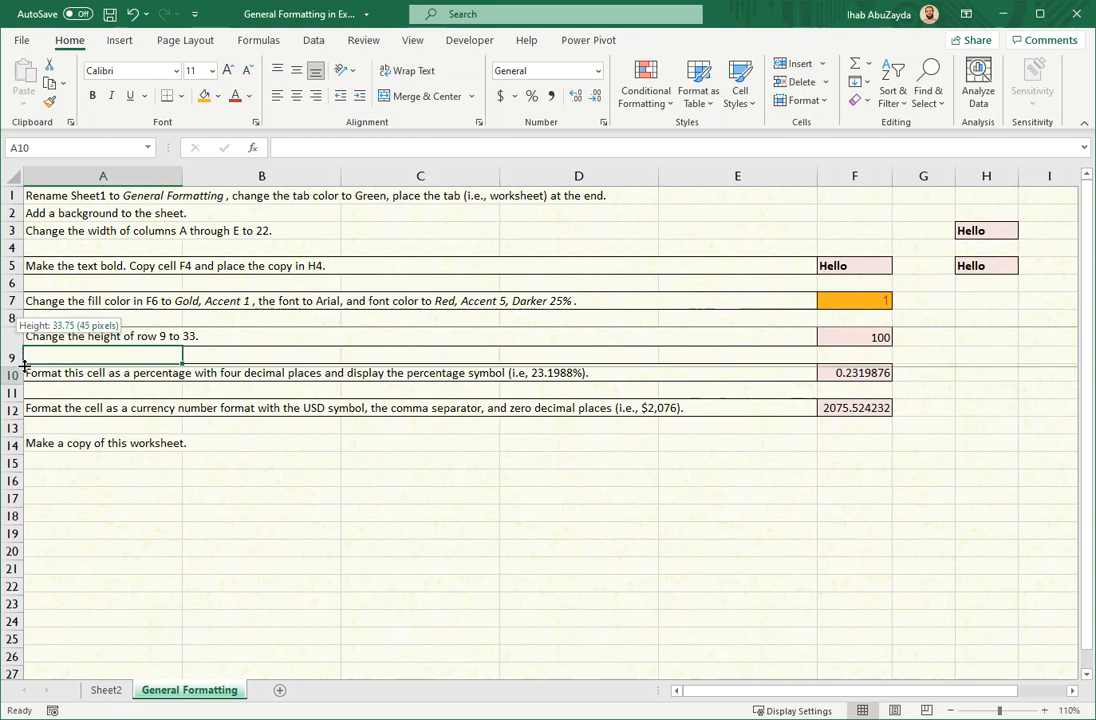
left_click_drag(22, 366, 22, 365)
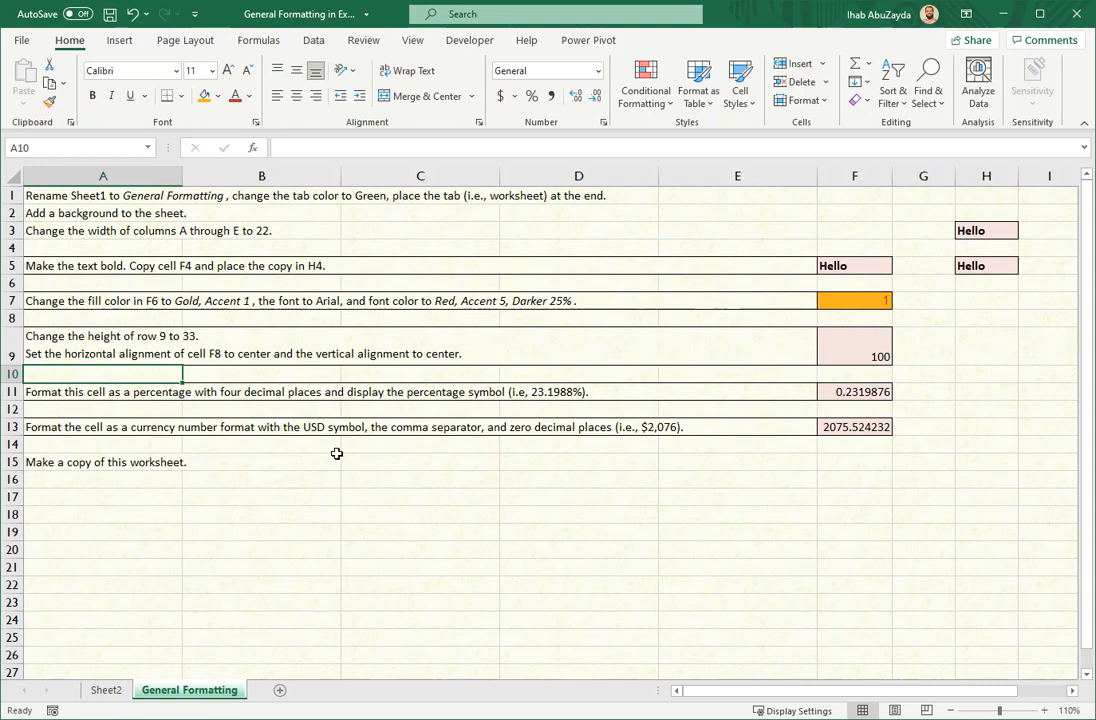
right_click(10, 346)
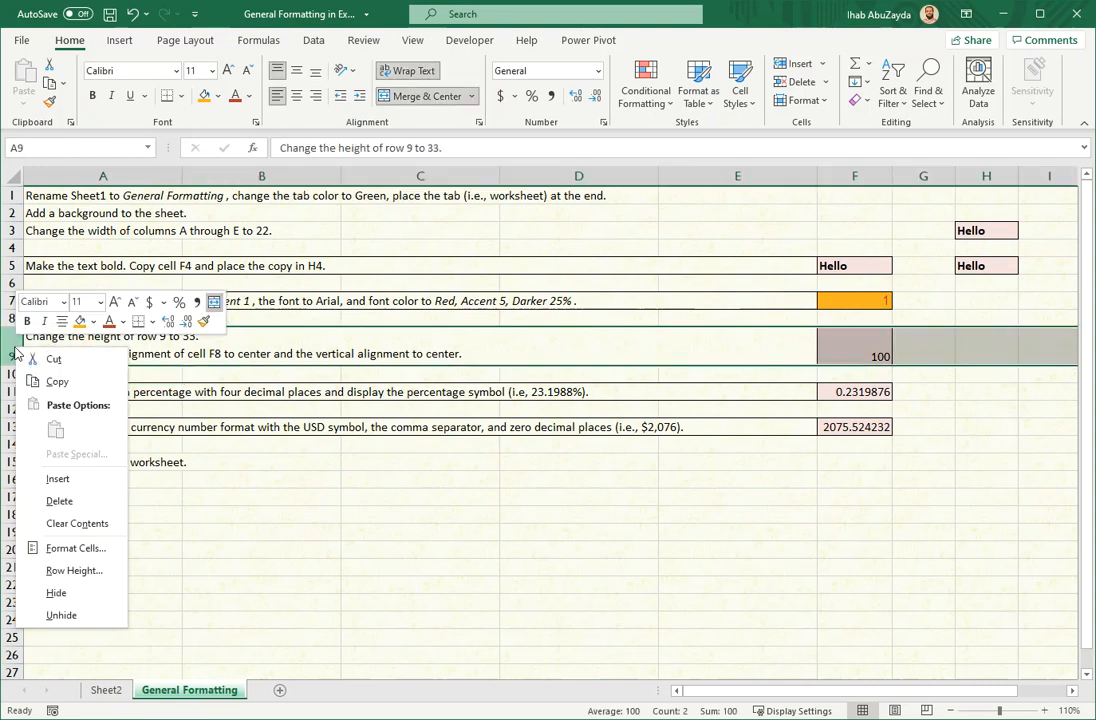
left_click(90, 575)
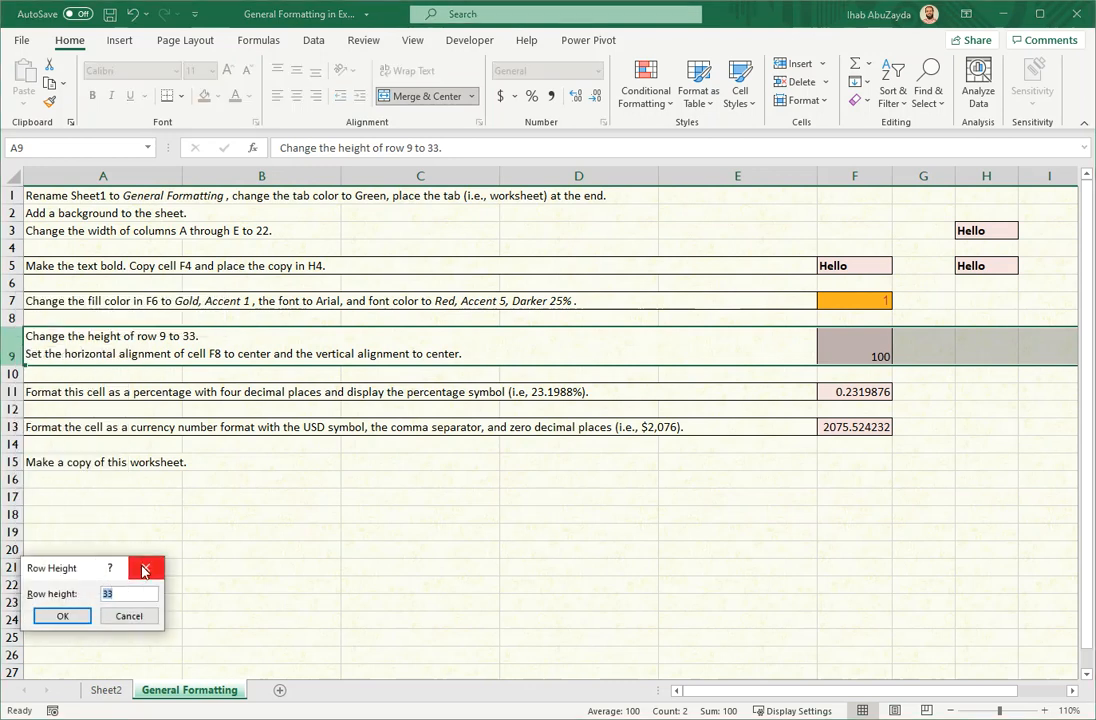
left_click(148, 569)
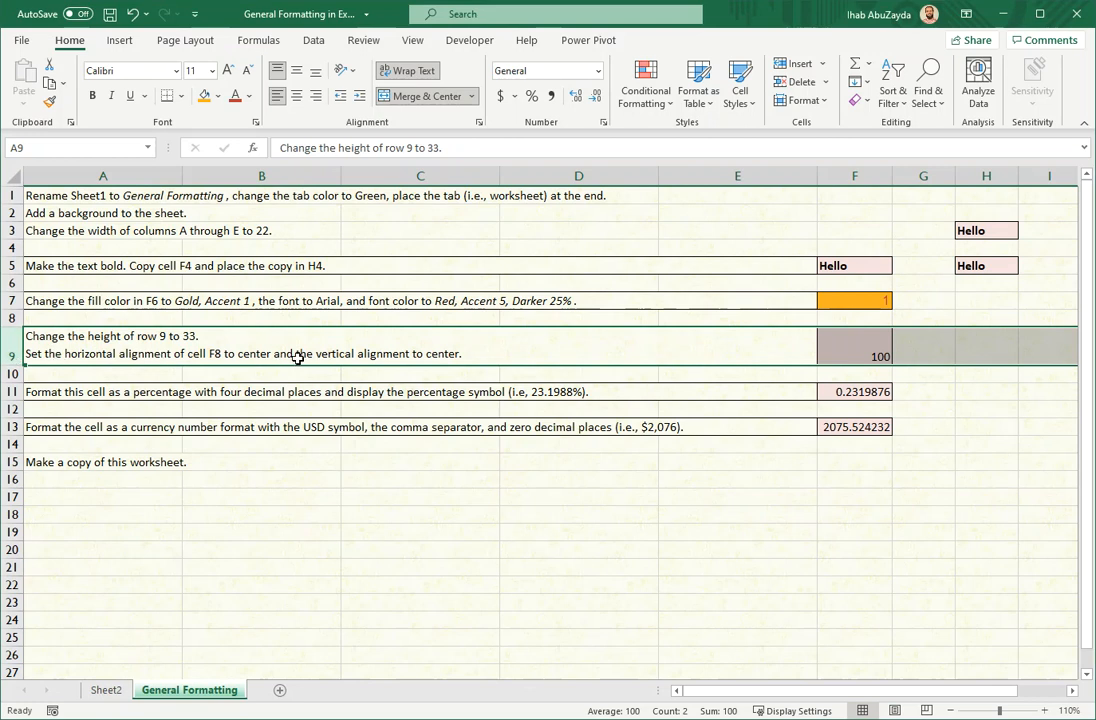
Center the contents of cell F9 both horizontally and vertically
left_click(874, 353)
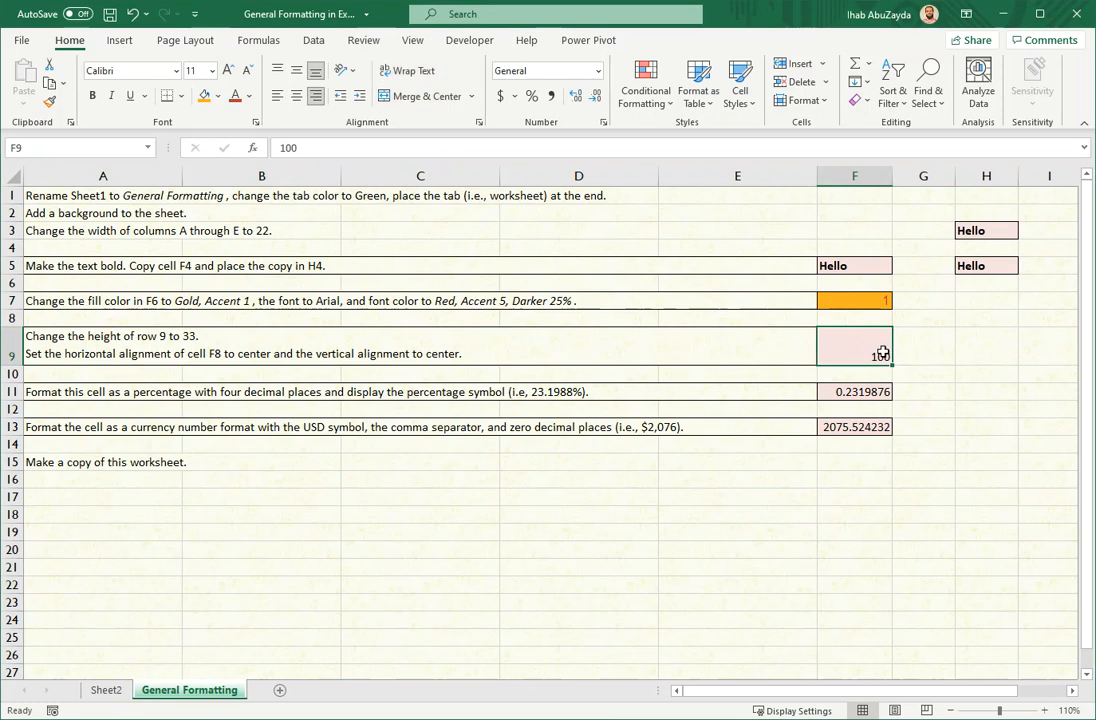
left_click(296, 101)
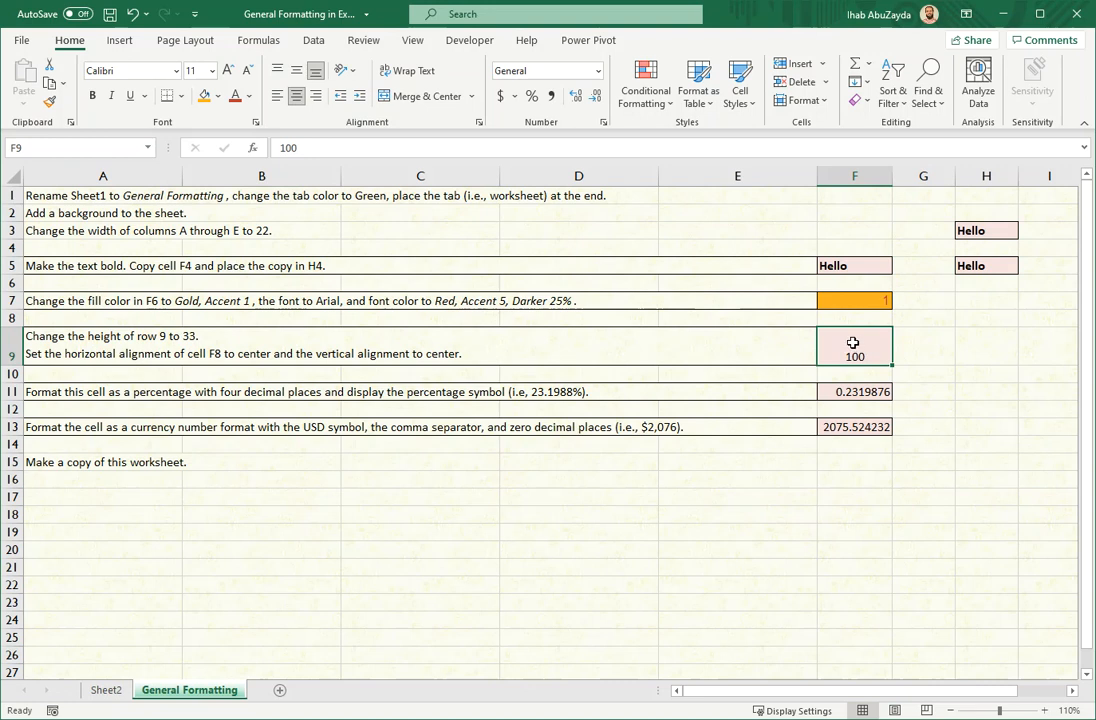
left_click(297, 75)
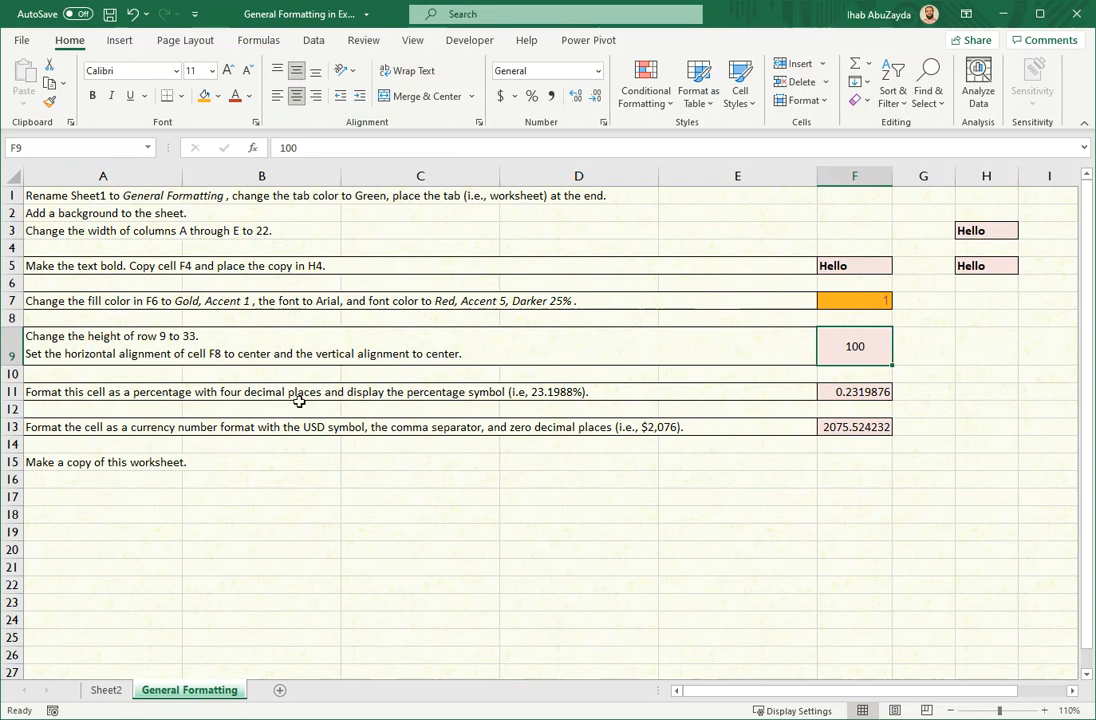
Format cell F11 as a percentage with four decimal places
left_click(856, 391)
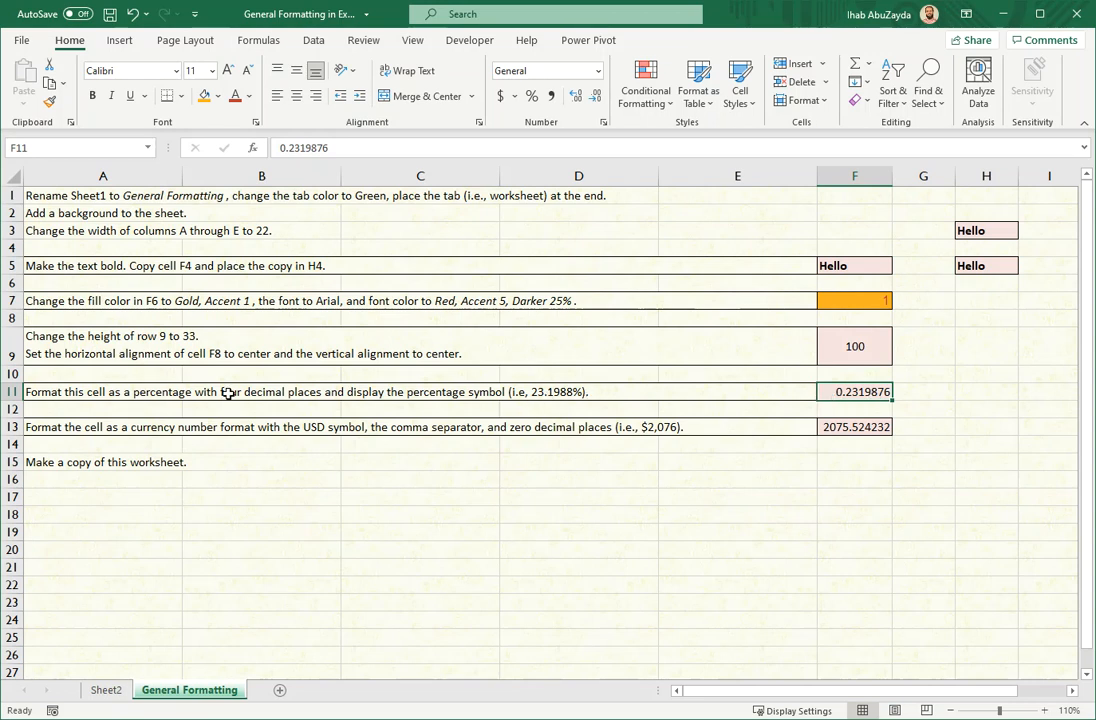
left_click(531, 97)
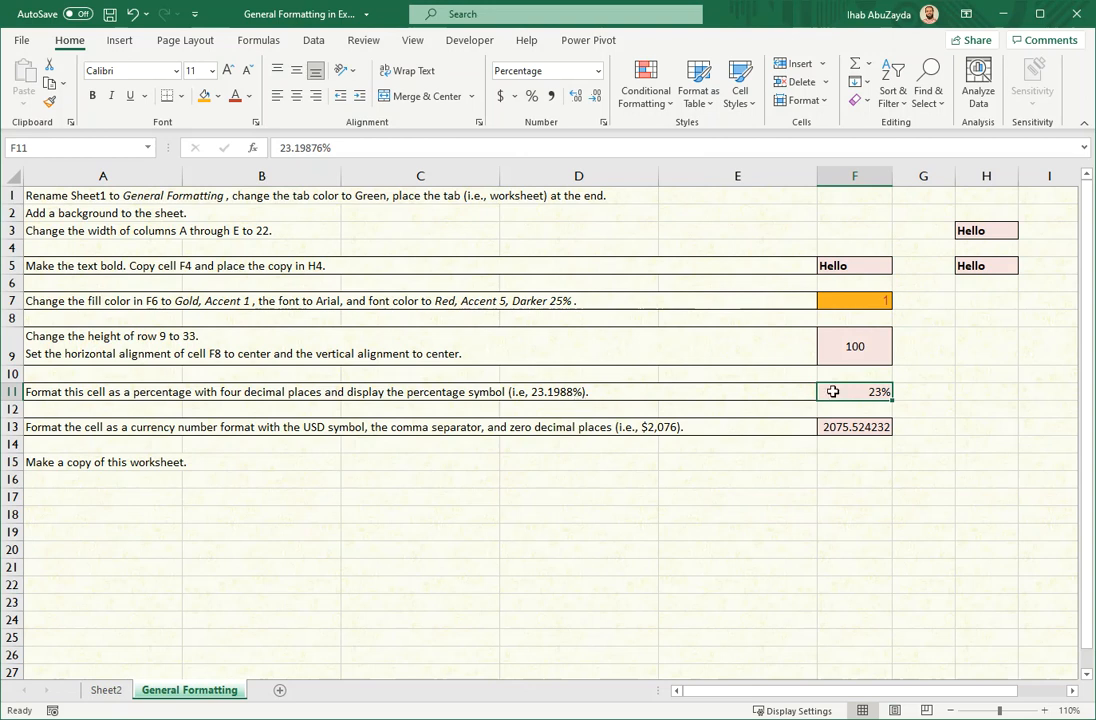
left_click(577, 101)
left_click(577, 101)
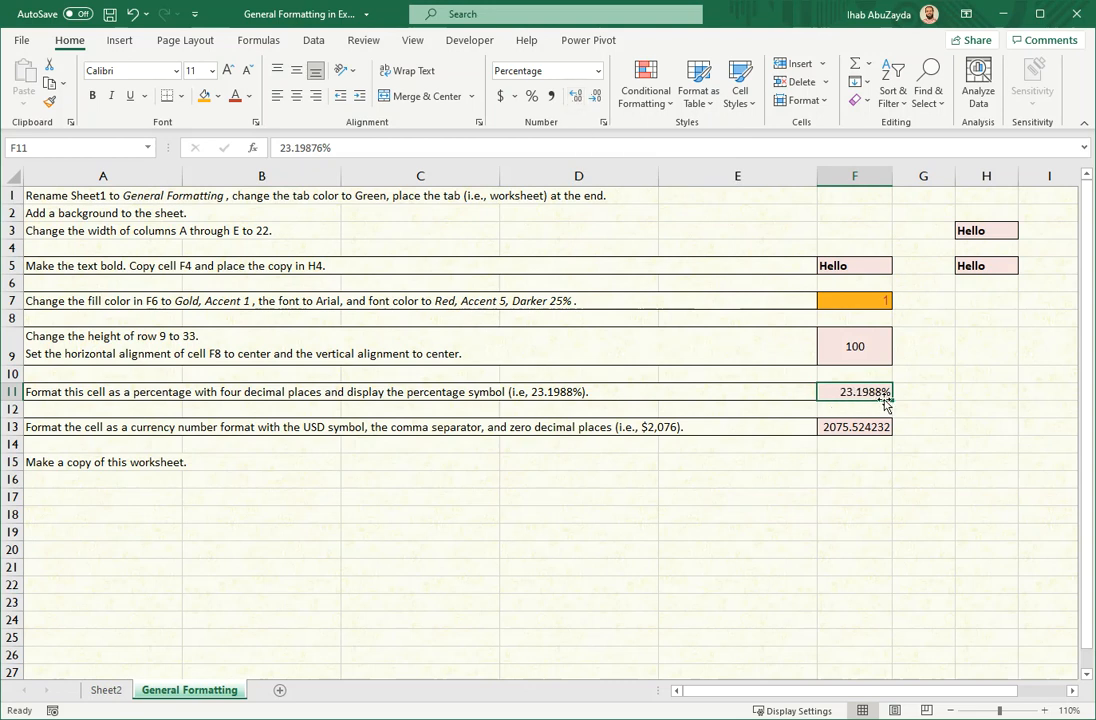
Format cell F13 as Currency with the $ symbol and 0 decimal places
left_click(858, 427)
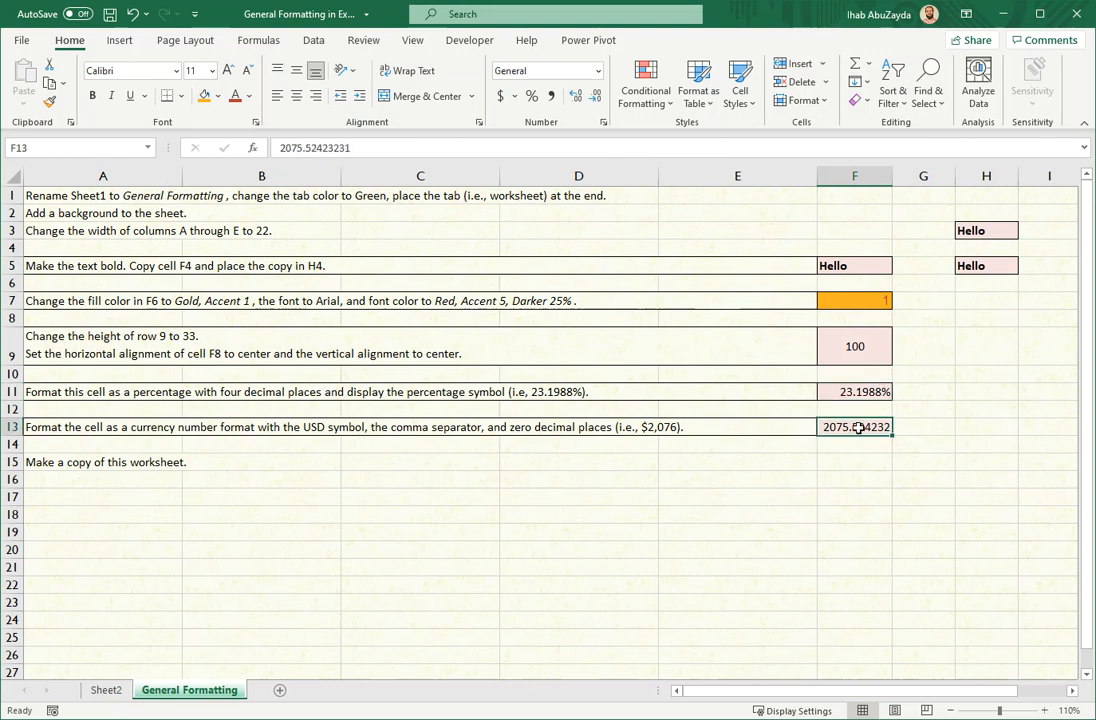
left_click(598, 71)
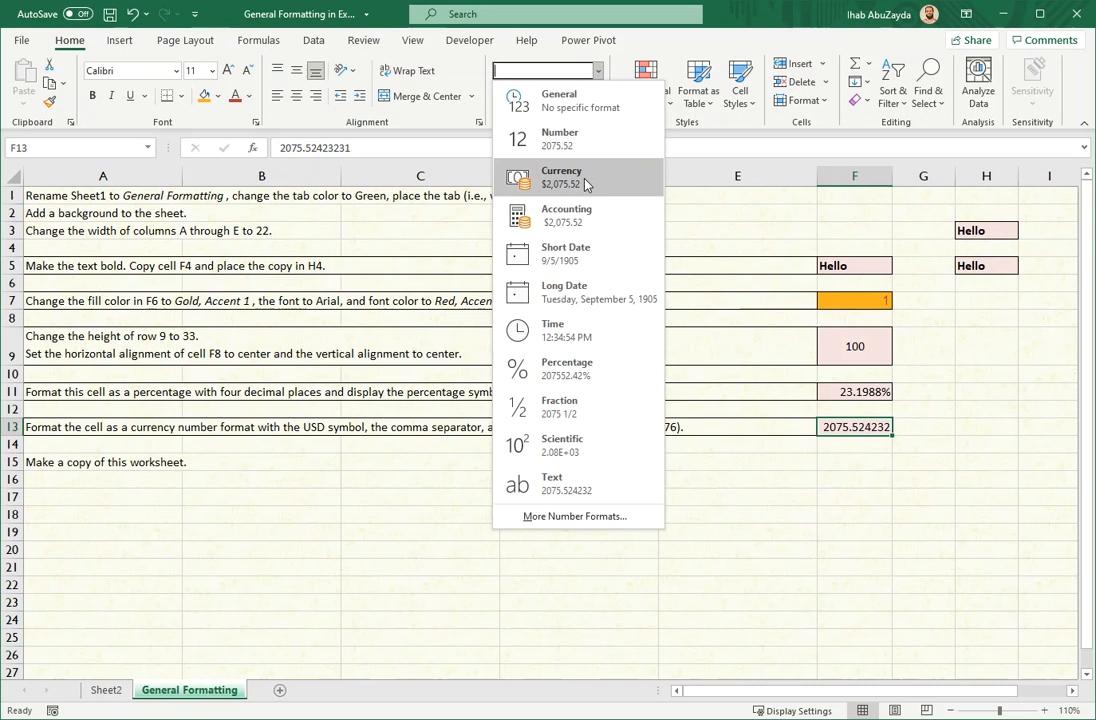
left_click(735, 20)
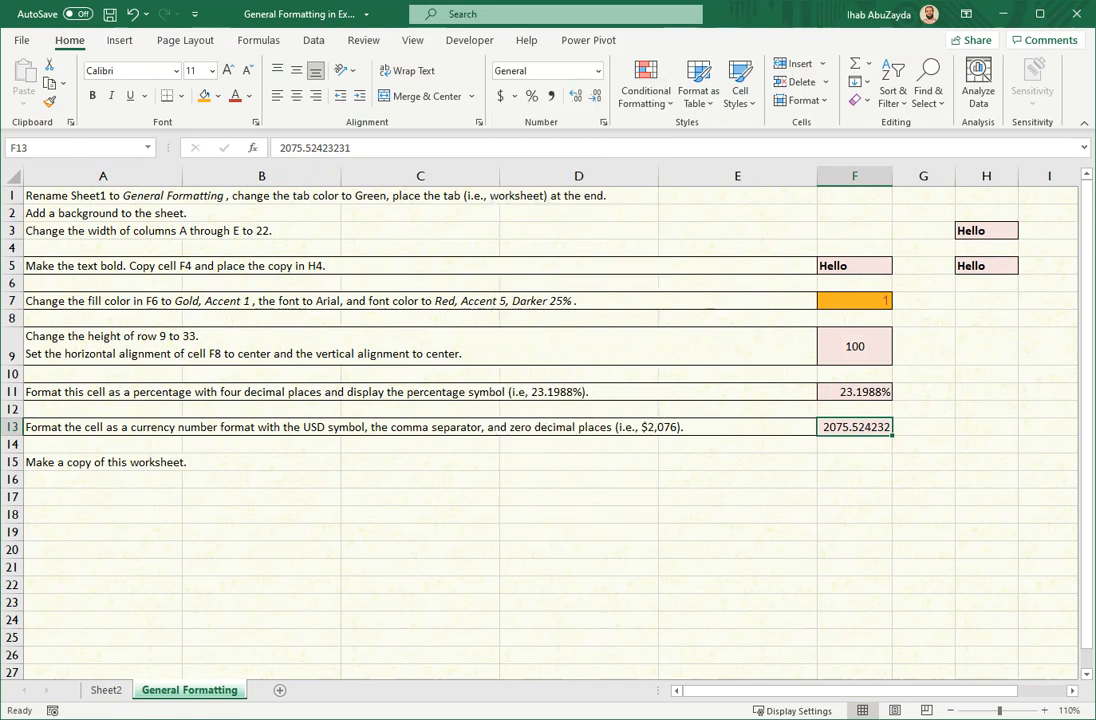
left_click(604, 123)
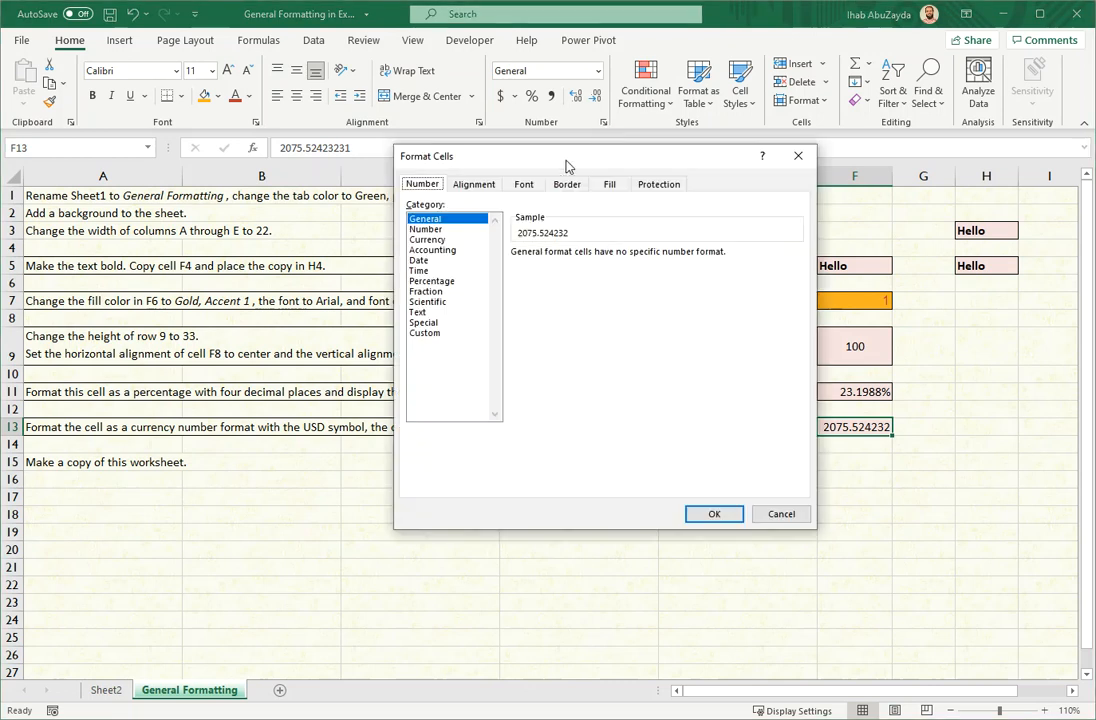
left_click(434, 242)
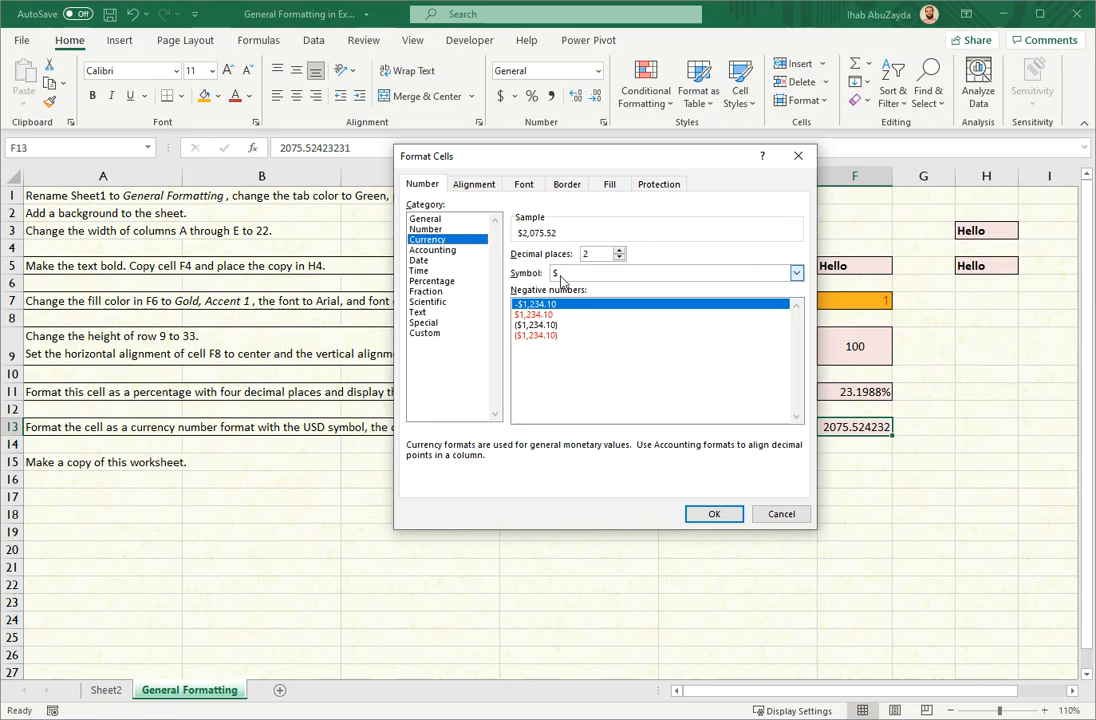
left_click_drag(557, 158, 483, 461)
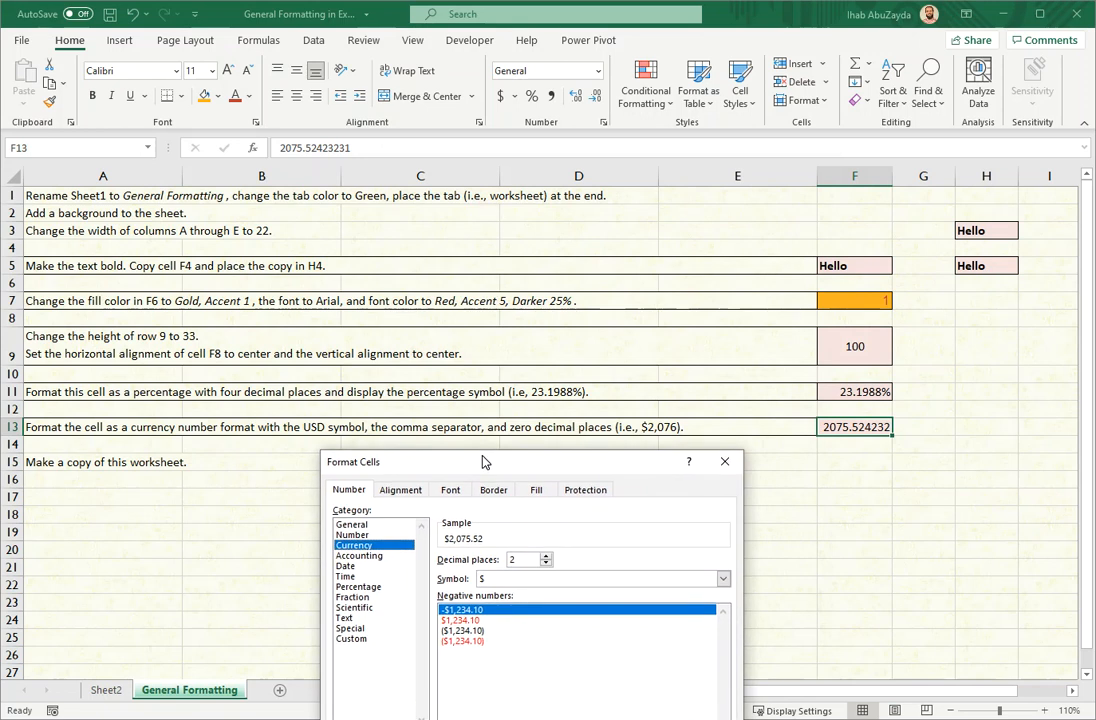
left_click_drag(483, 461, 407, 120)
left_click(469, 224)
left_click(469, 224)
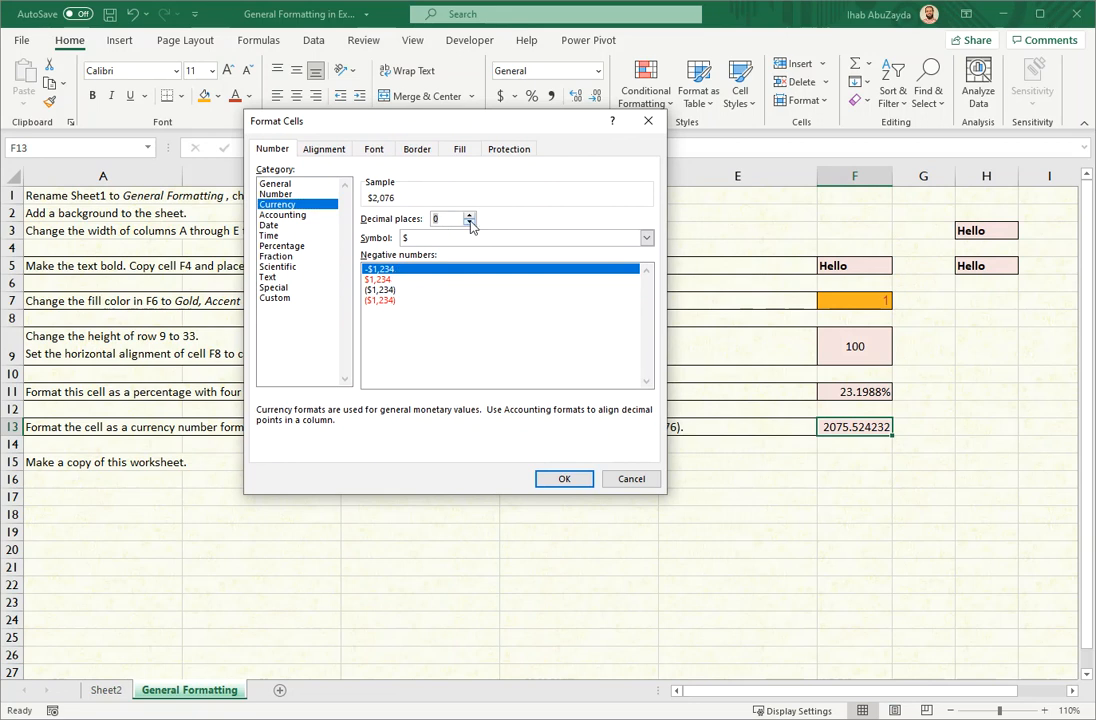
left_click(564, 479)
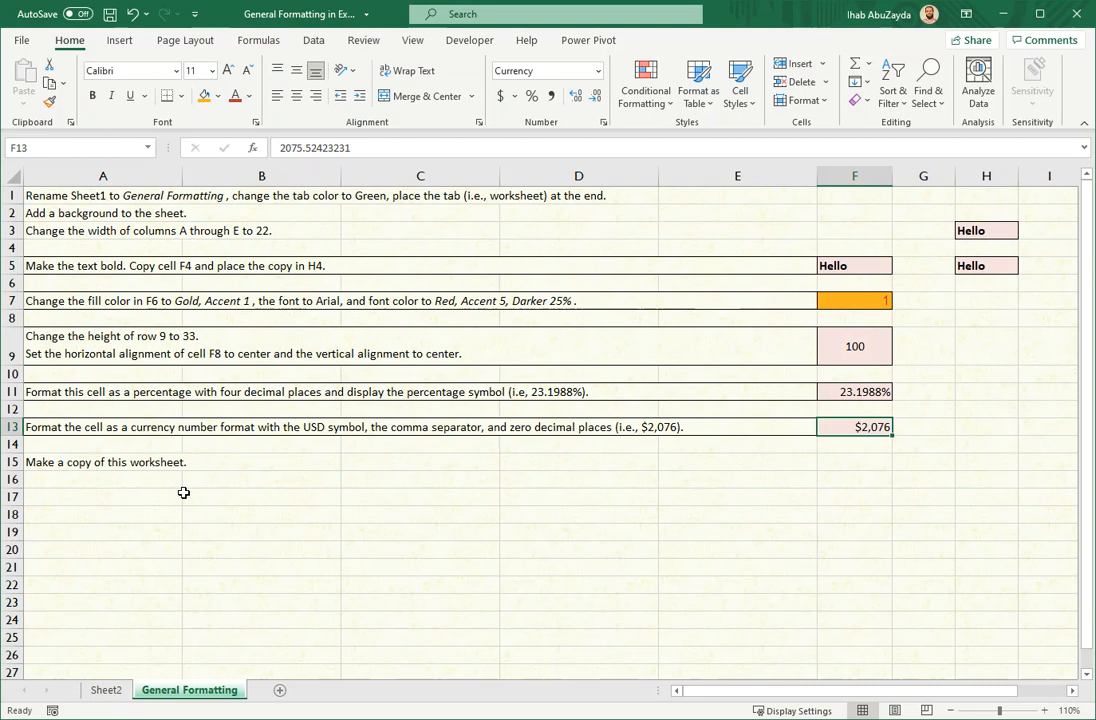
Create a copy of the General Formatting sheet in the same workbook and place it at the end
left_click(330, 511)
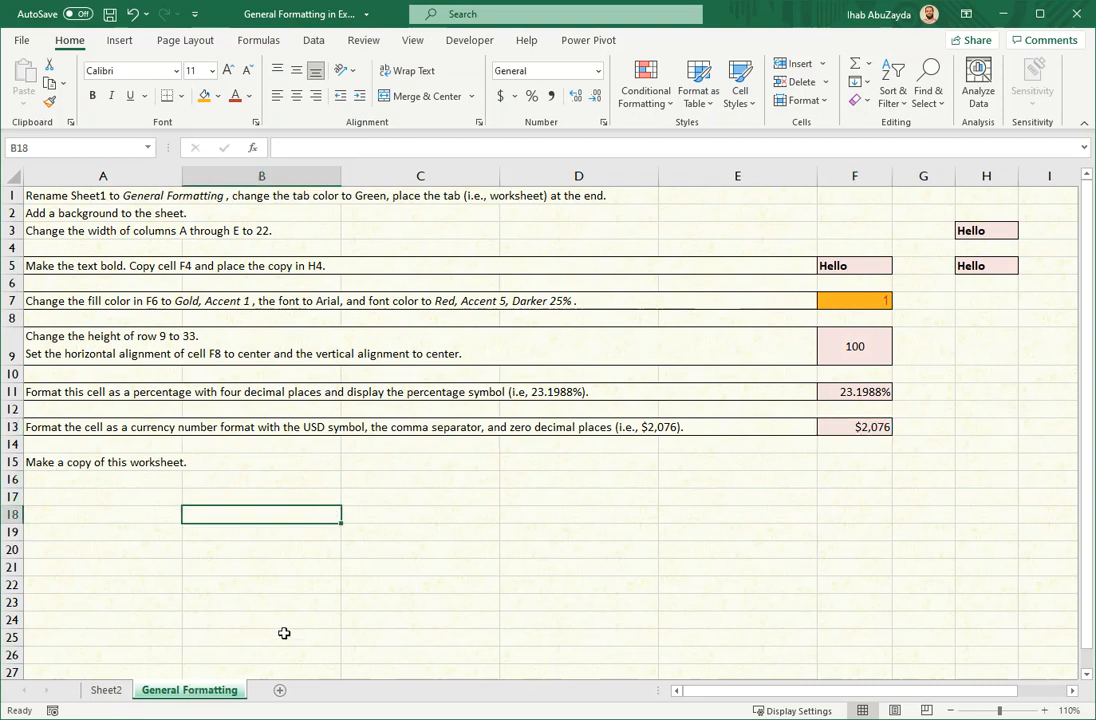
right_click(191, 697)
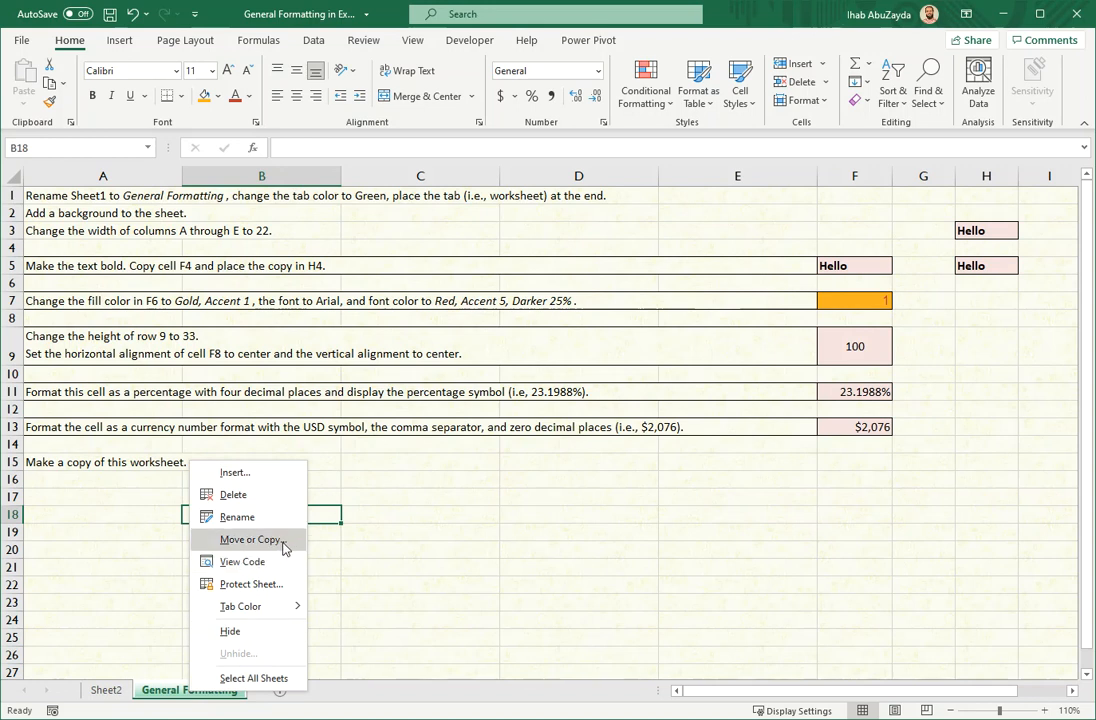
left_click(252, 539)
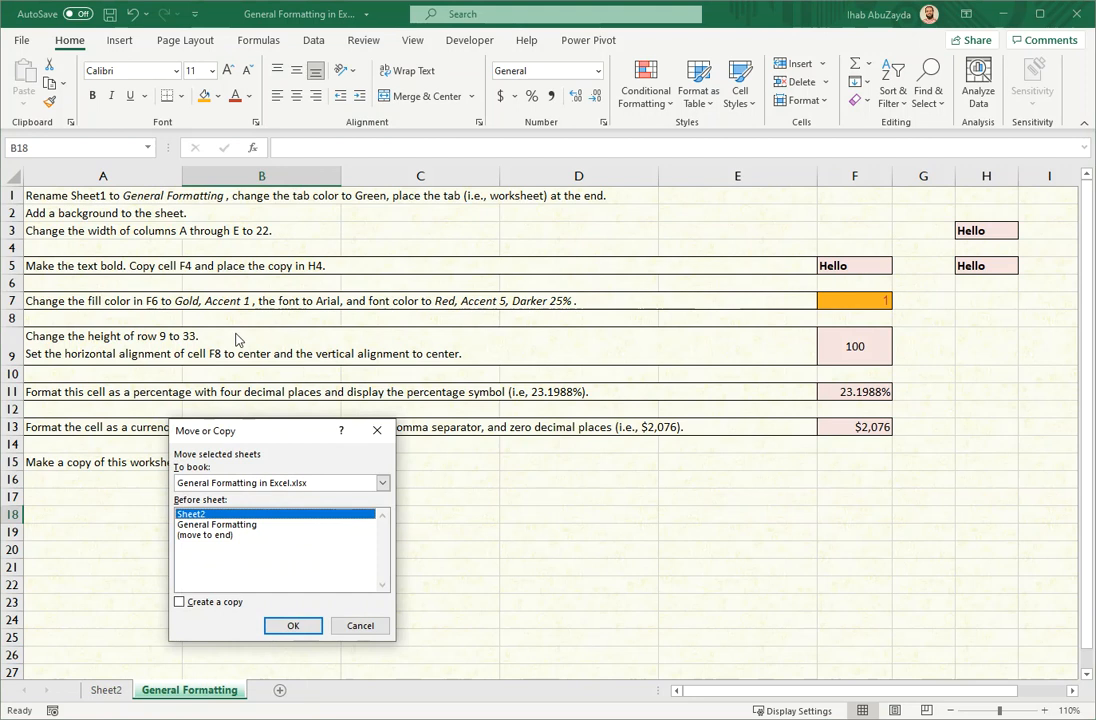
left_click(180, 603)
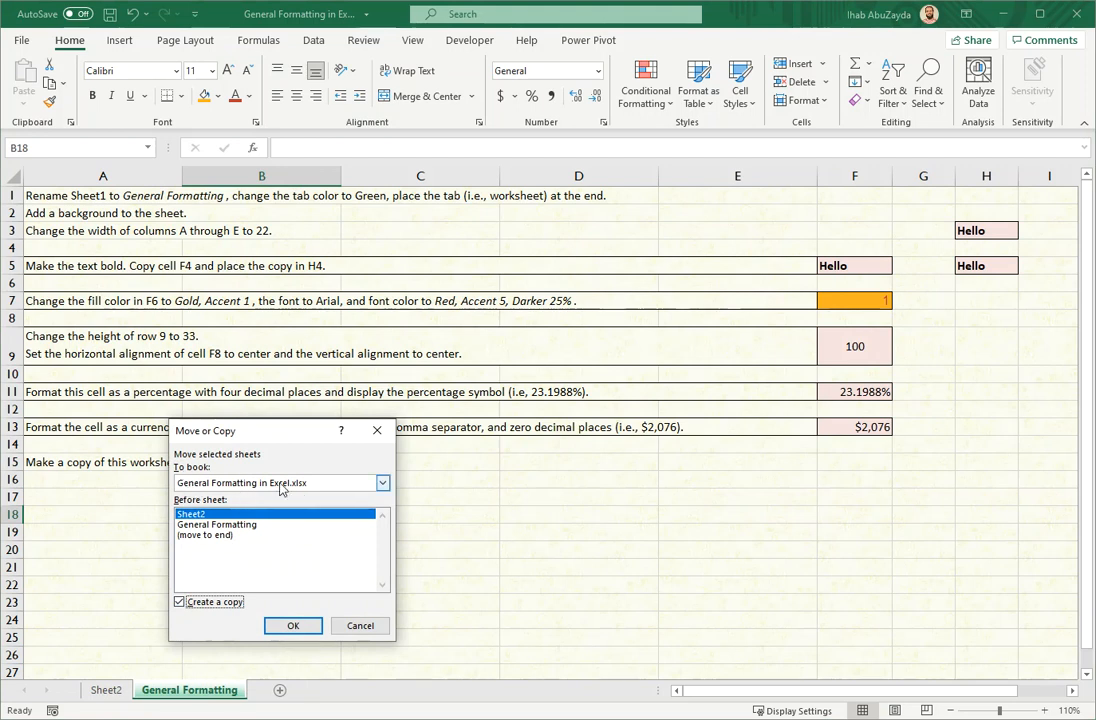
left_click(208, 538)
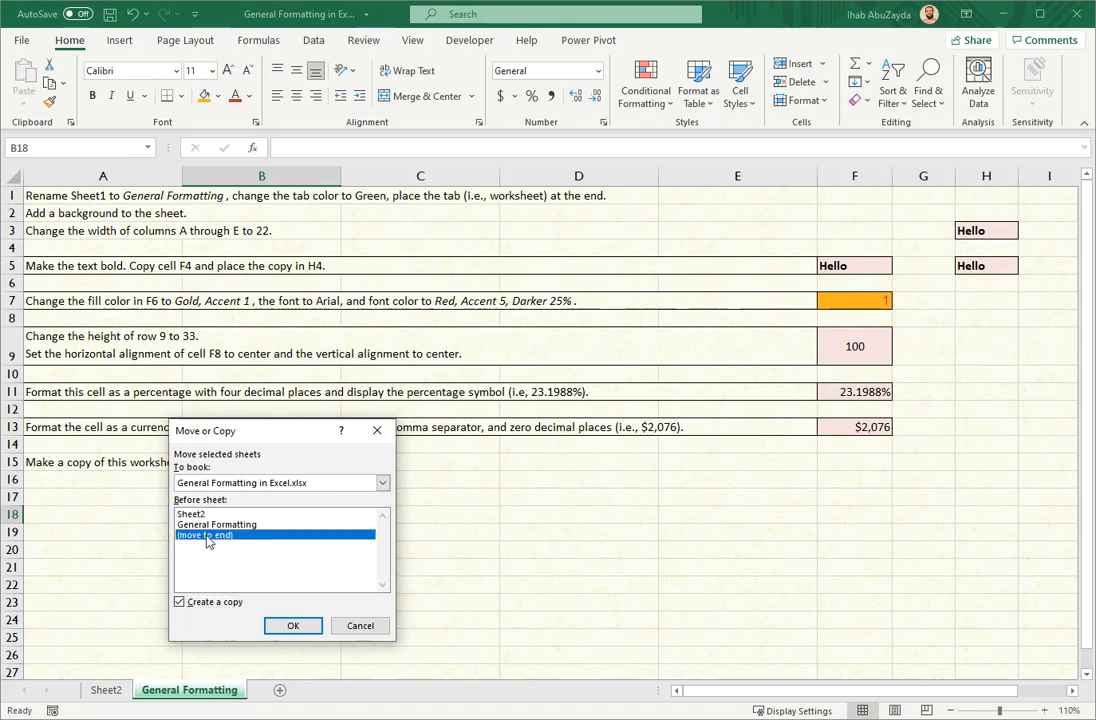
left_click(292, 625)
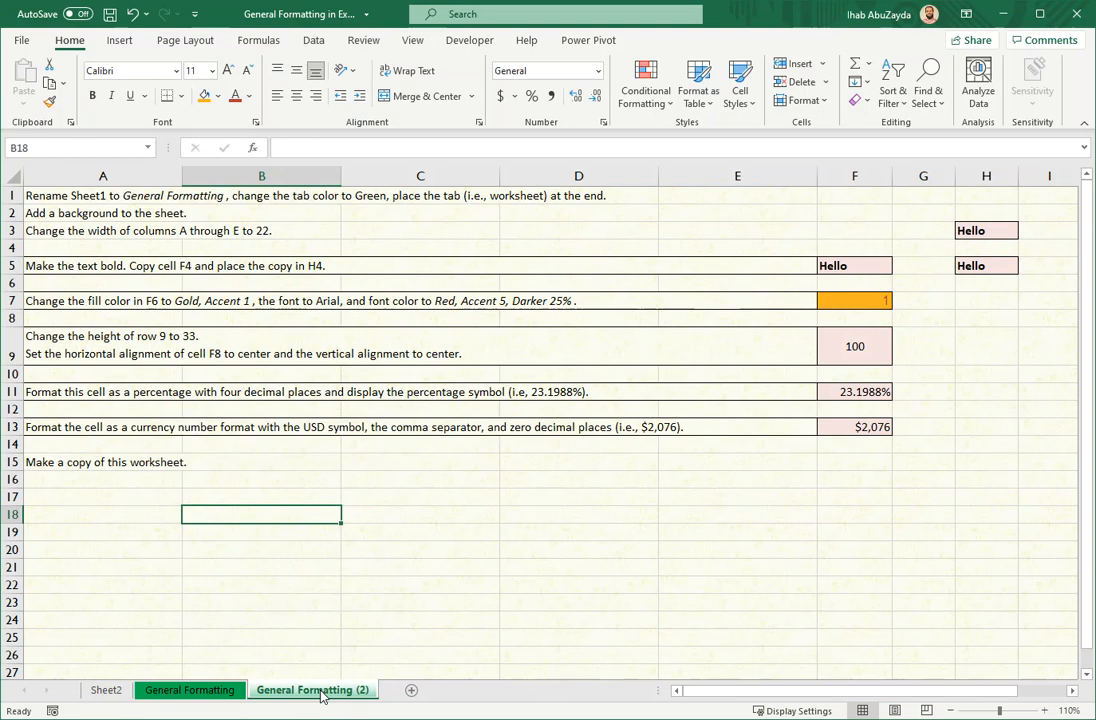
Make another copy of the original General Formatting sheet and place it before Sheet2
left_click(218, 691)
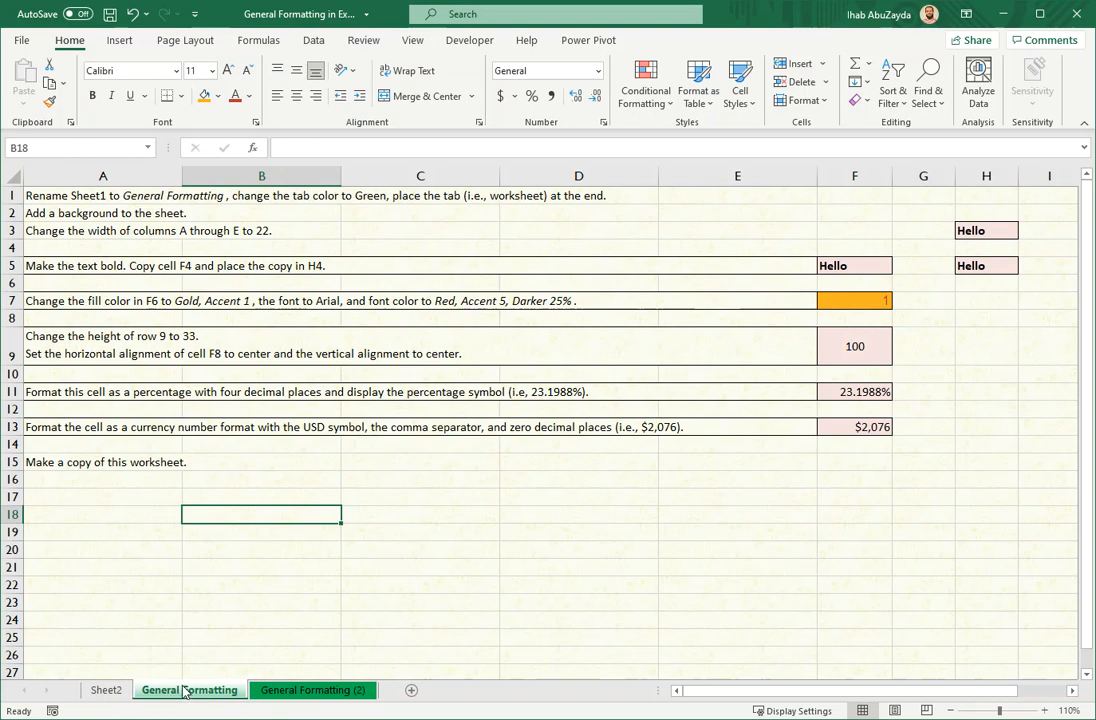
left_click_drag(184, 691, 181, 686)
left_click_drag(181, 686, 82, 687)
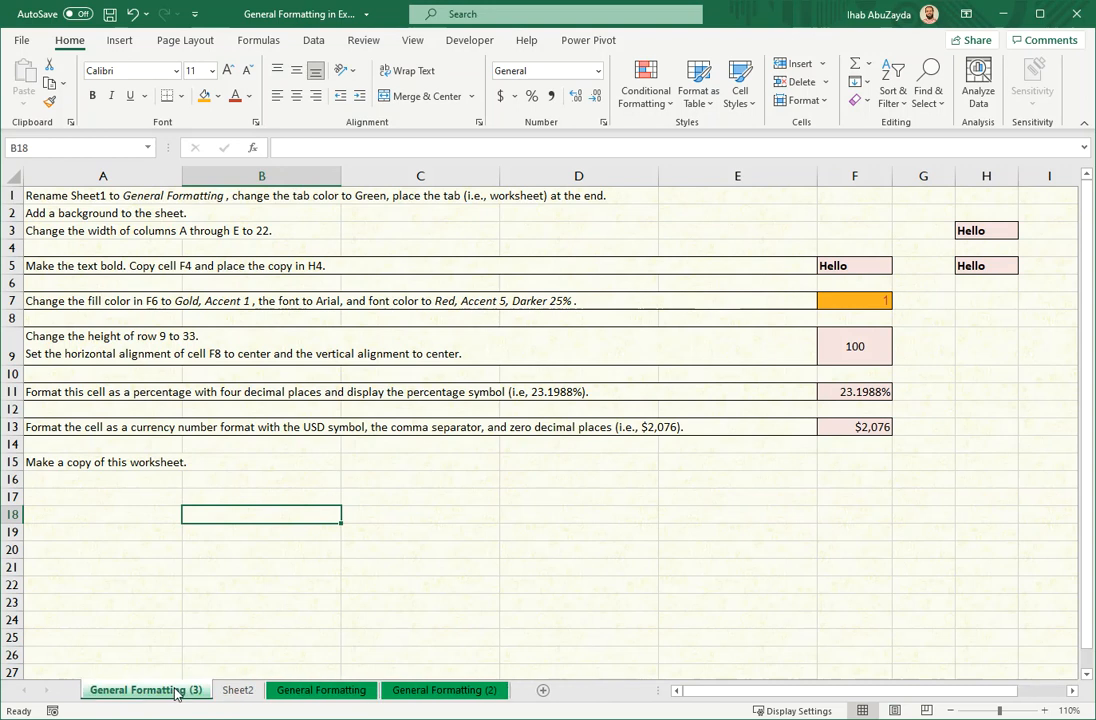